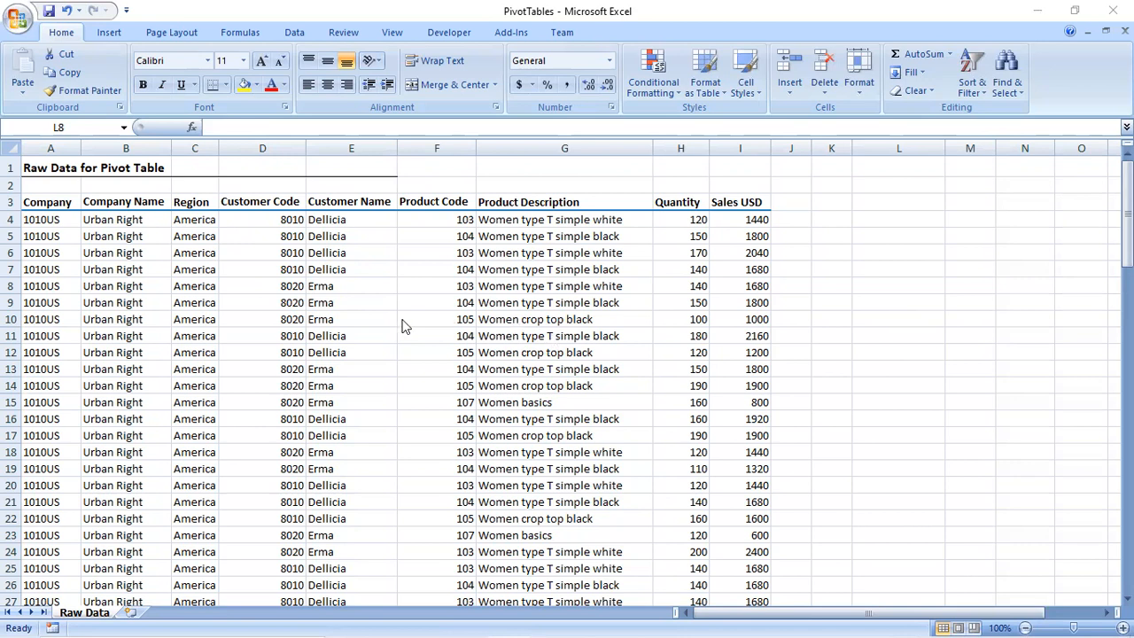
- Look through the rows of the raw sales data table
click(349, 304)
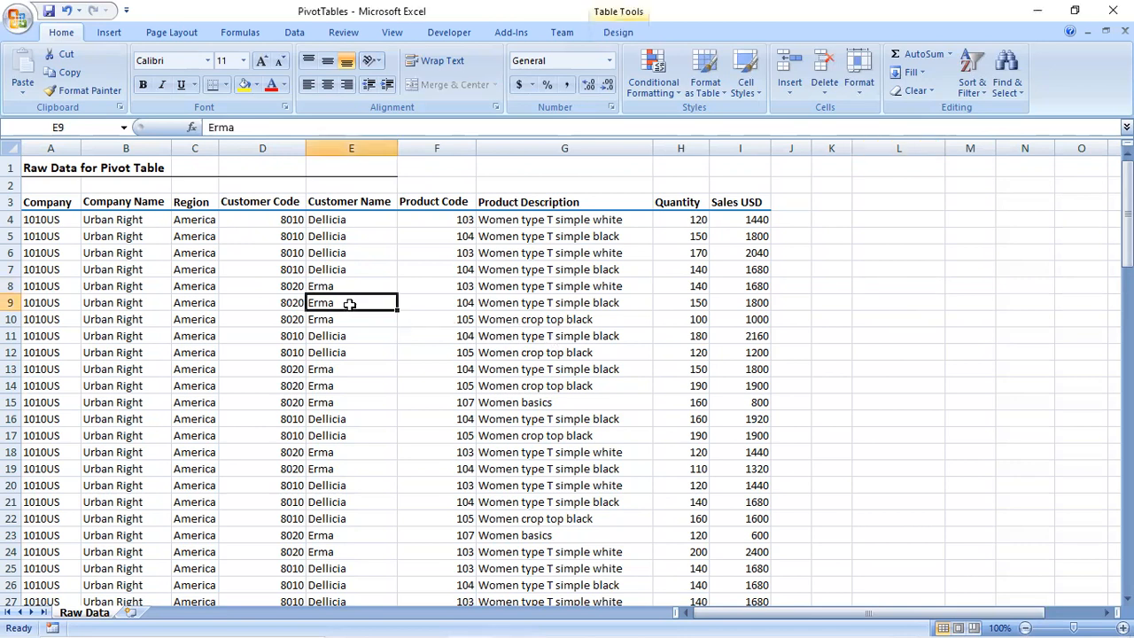
scroll(350, 304, down, 3)
scroll(350, 305, down, 11)
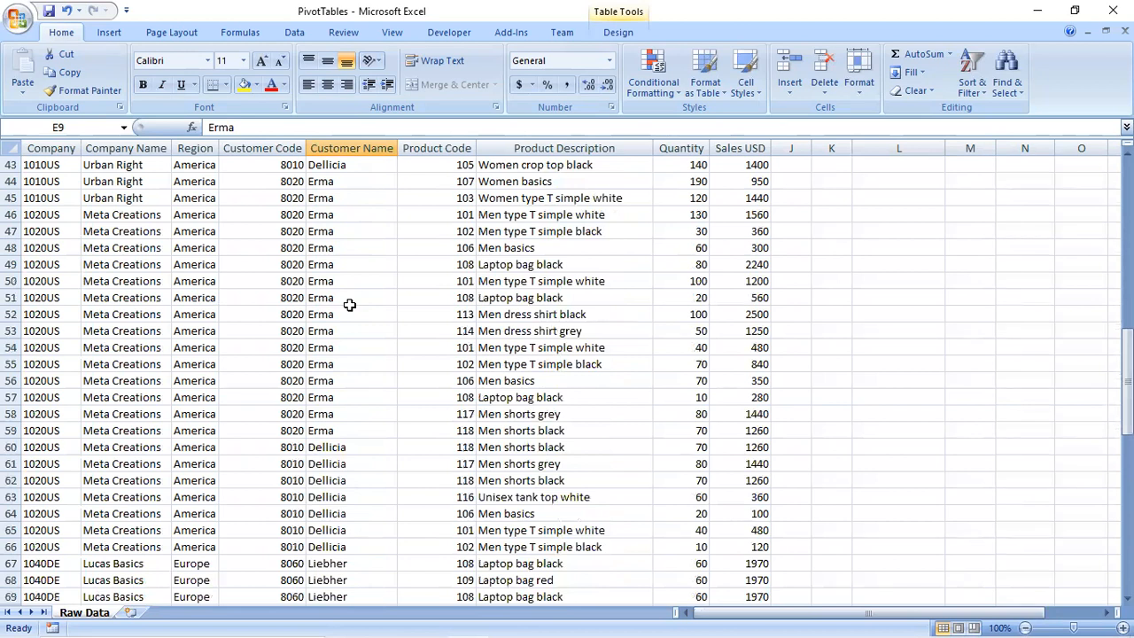
scroll(350, 305, up, 14)
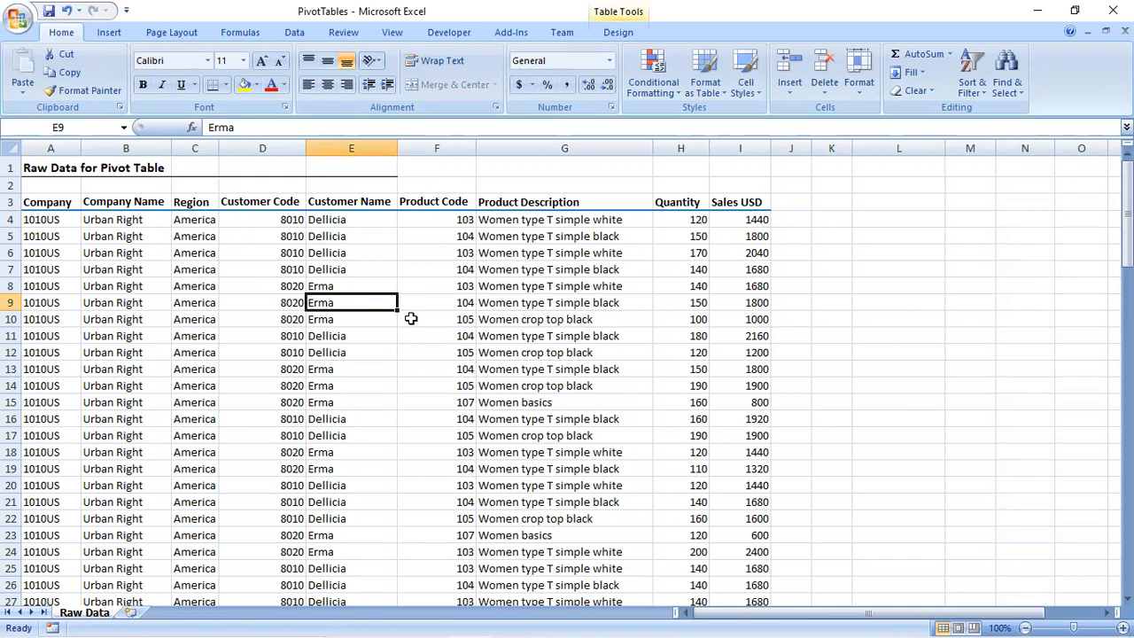
click(828, 324)
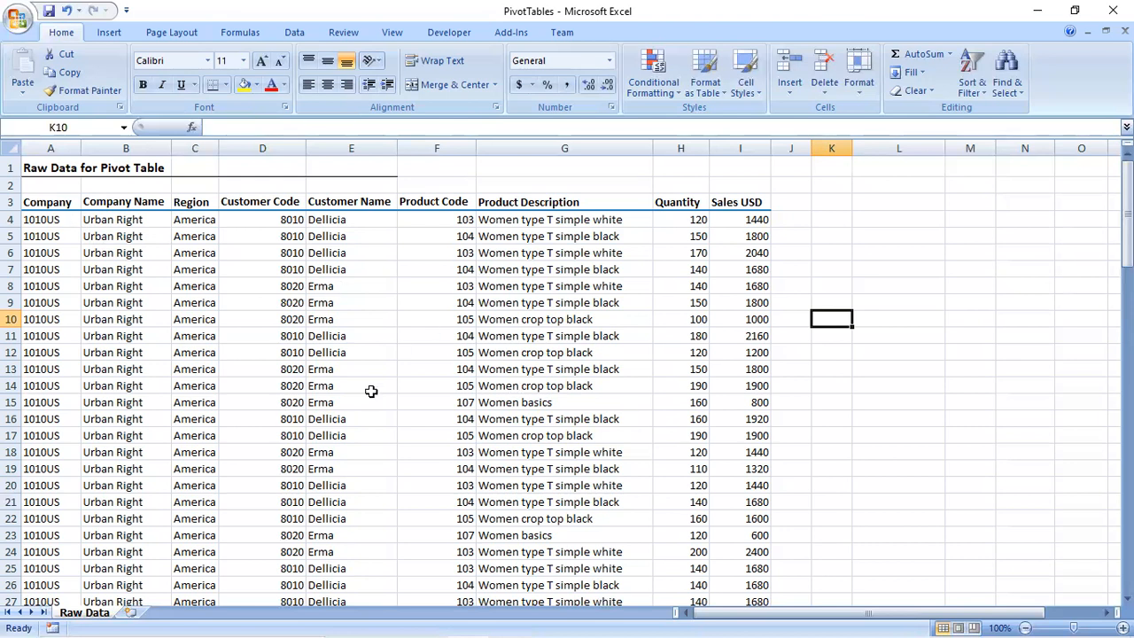
- Examine the header row of the raw data, from Company through Sales USD
click(64, 204)
drag(64, 204, 735, 202)
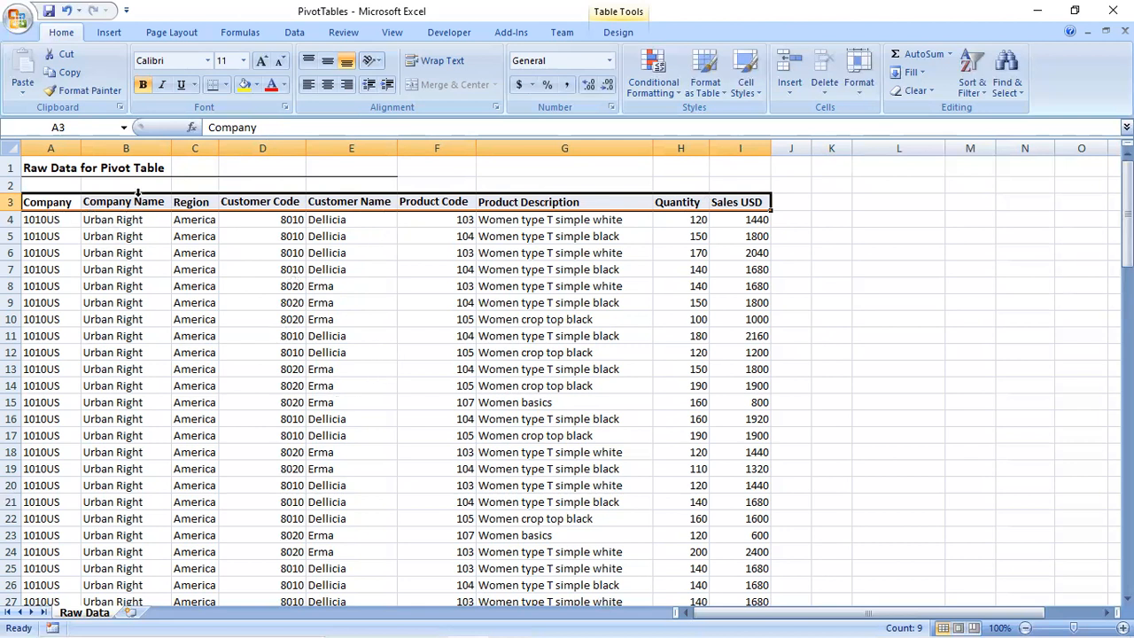
click(366, 256)
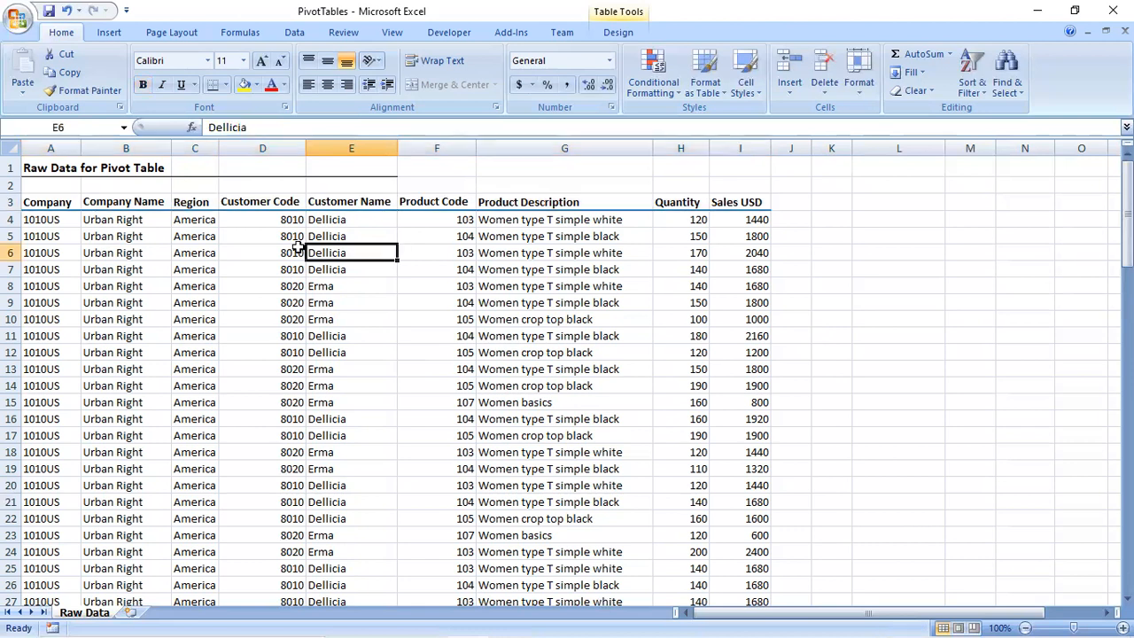
click(41, 203)
click(131, 204)
click(213, 206)
click(255, 206)
click(352, 206)
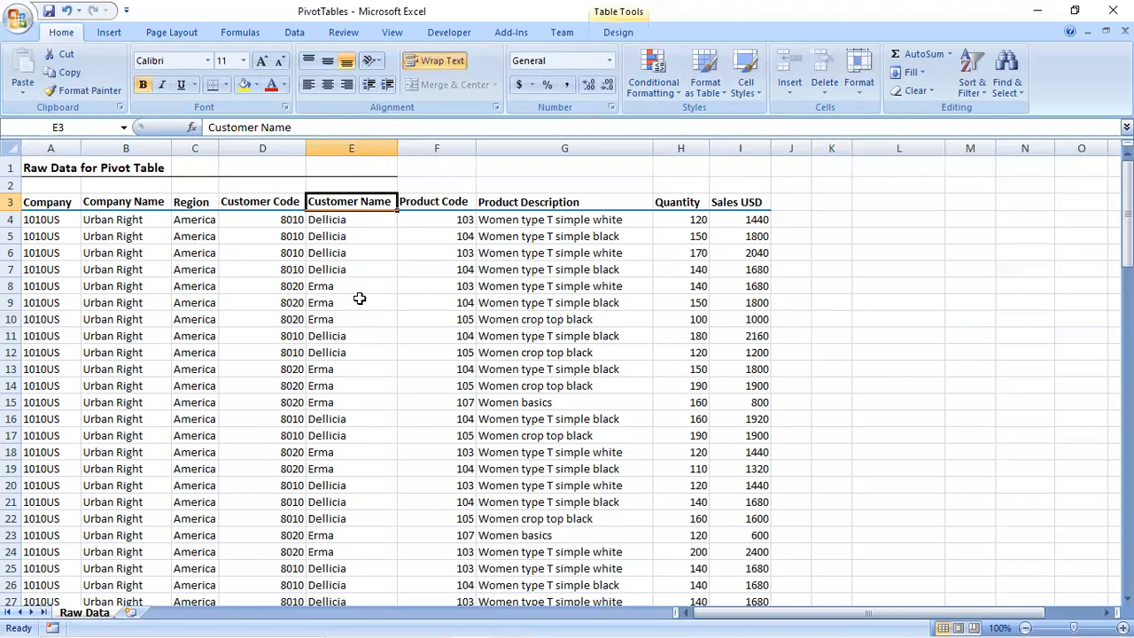
click(873, 312)
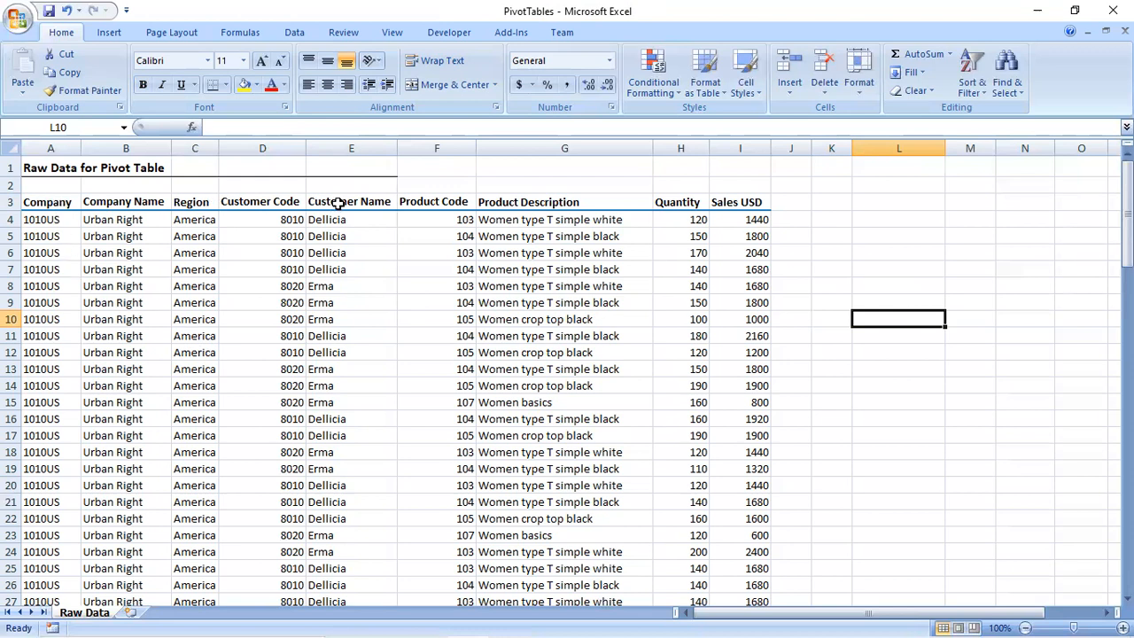
- Examine the entries in the Company, Company Name and Region columns across the data rows
click(60, 202)
click(56, 324)
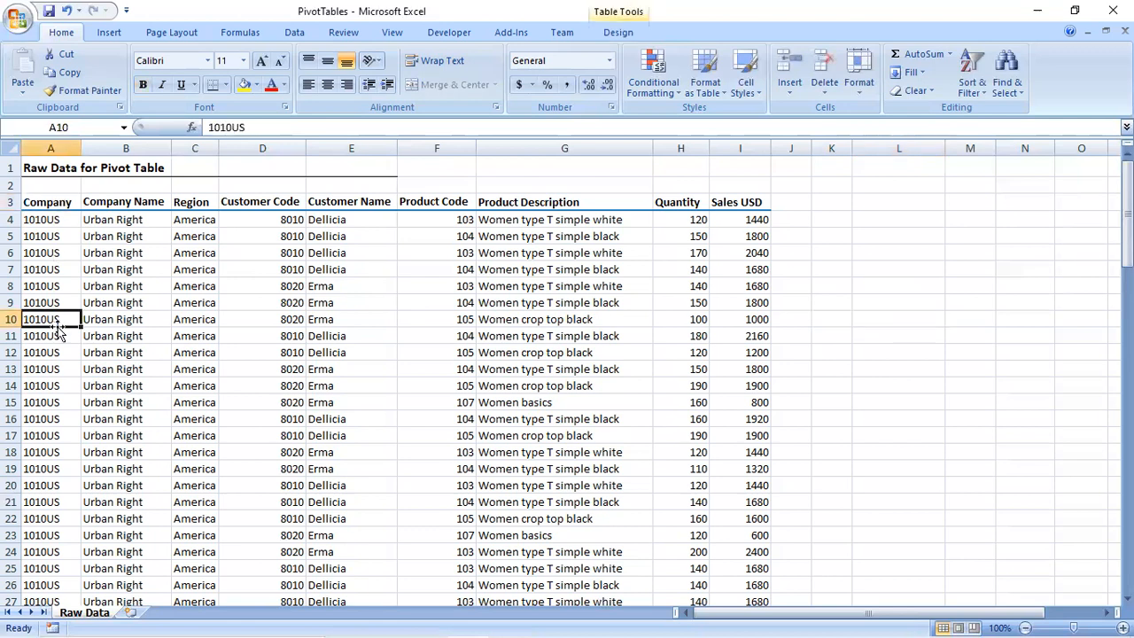
click(55, 404)
click(133, 195)
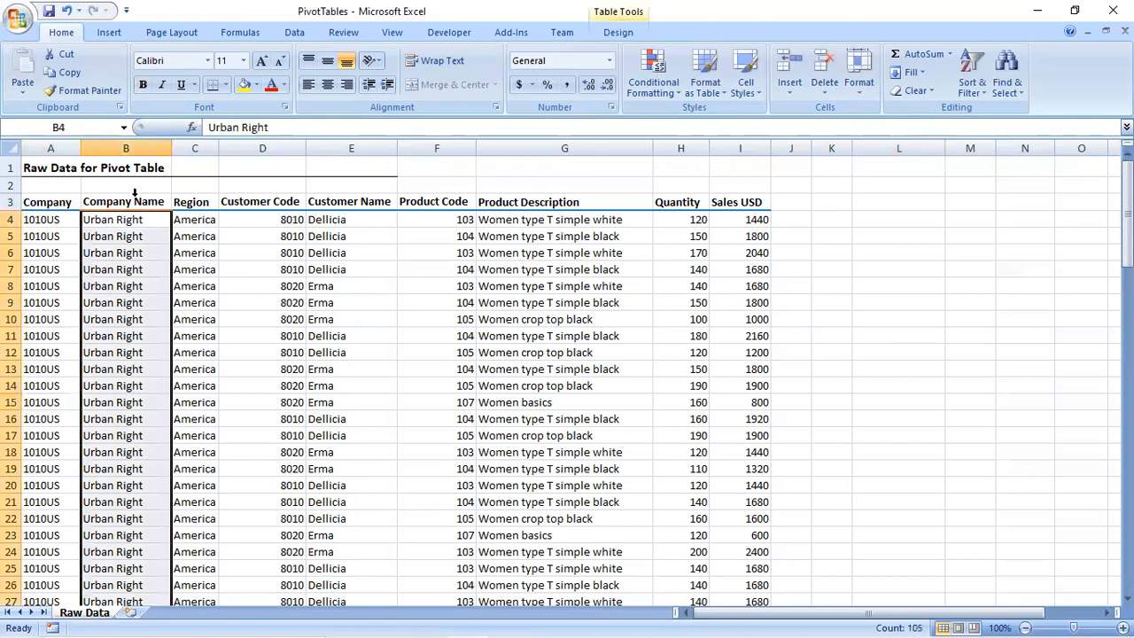
click(133, 248)
click(133, 321)
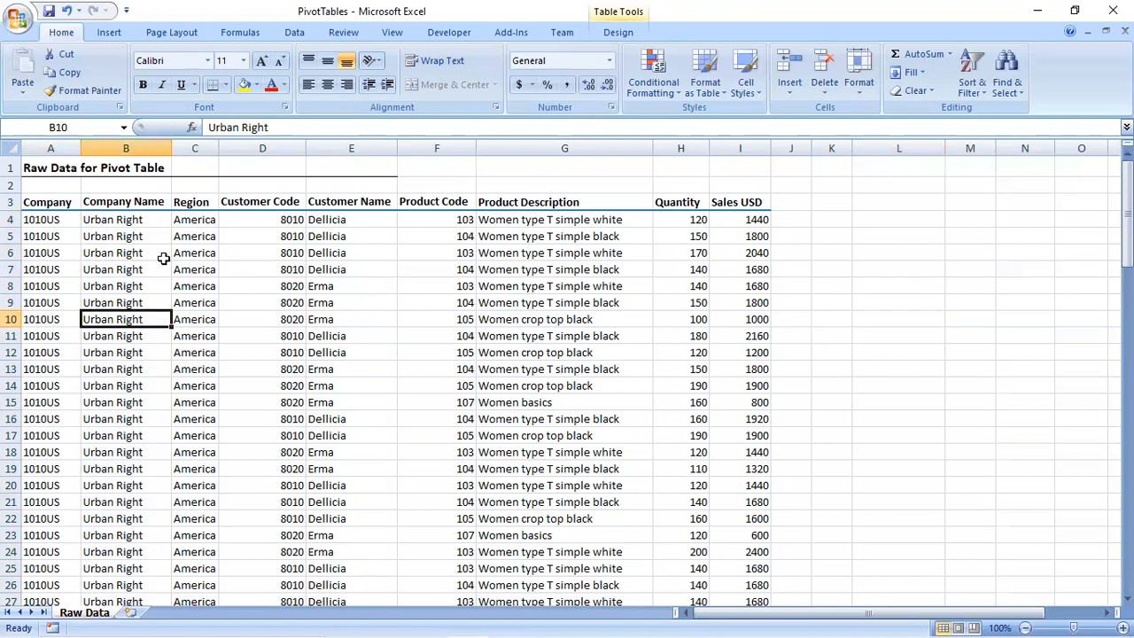
click(187, 226)
click(201, 349)
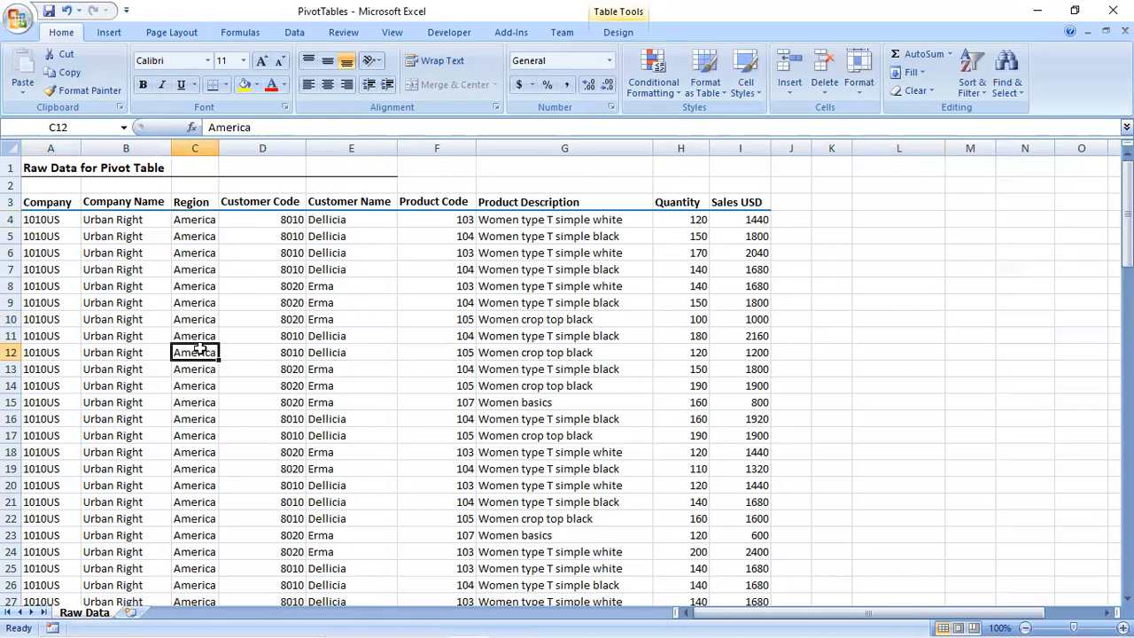
scroll(201, 349, down, 18)
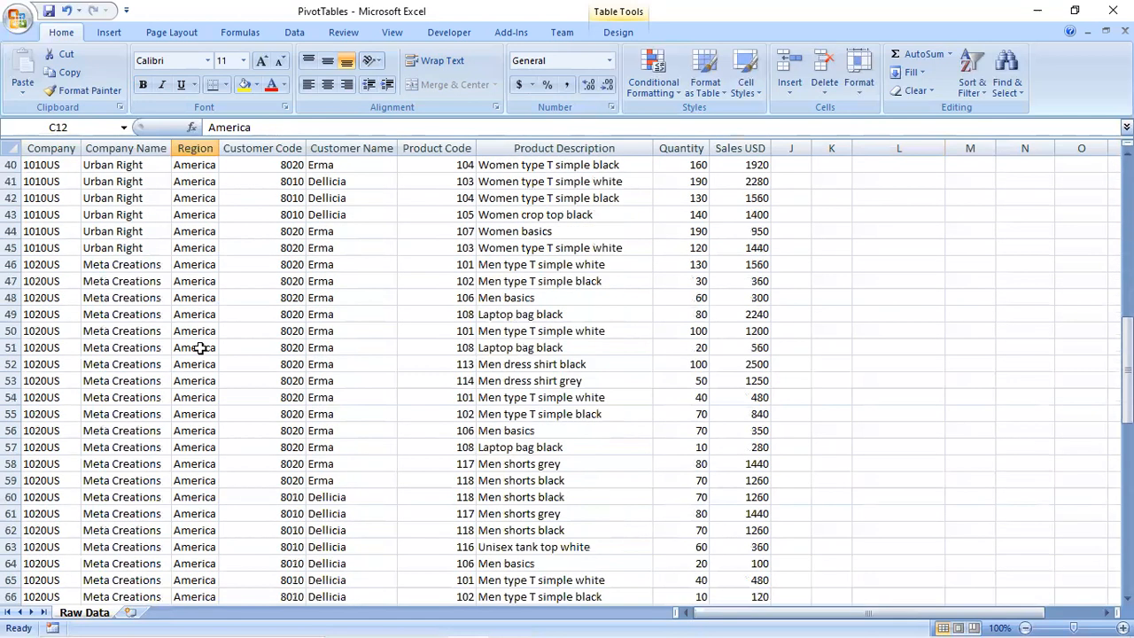
click(202, 447)
scroll(204, 452, up, 16)
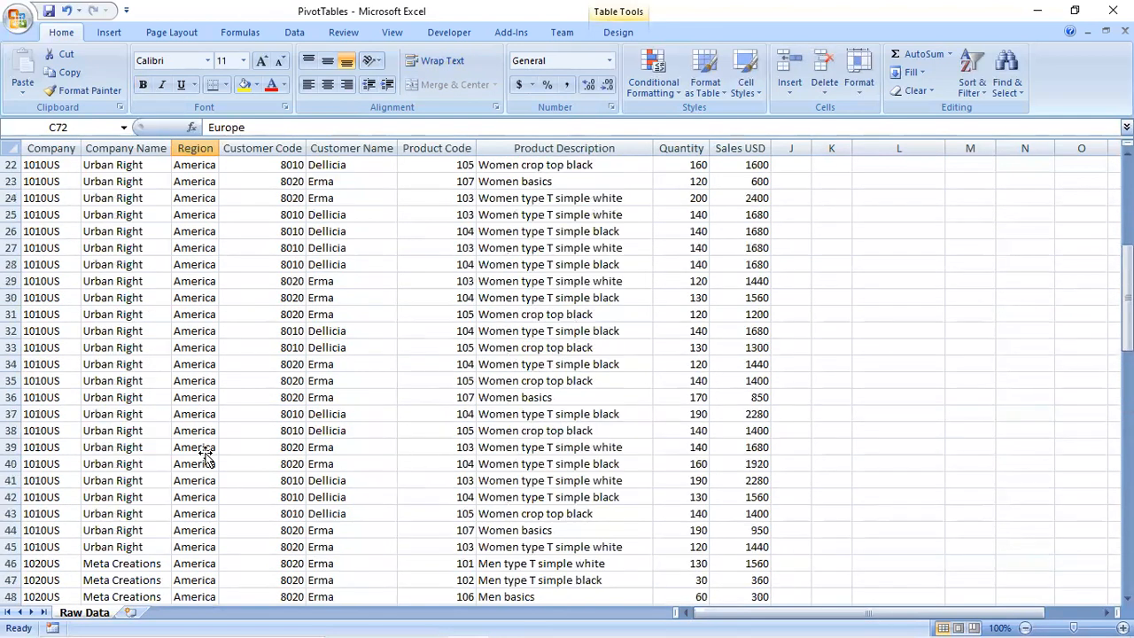
scroll(204, 453, up, 2)
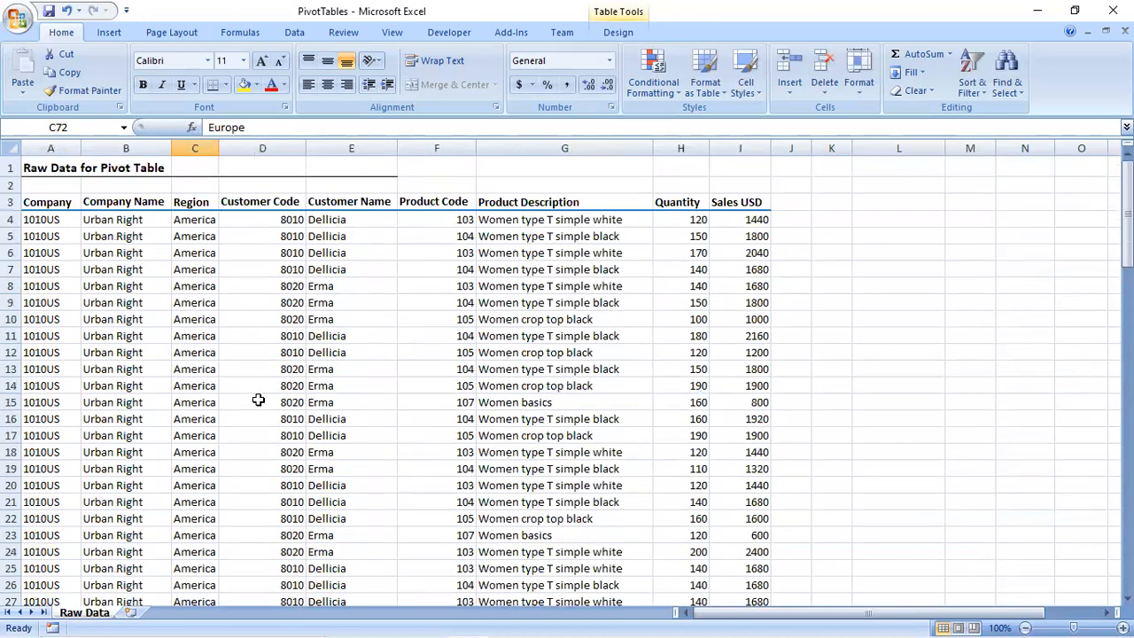
- Examine the Customer Code, Customer Name, Product Code and Product Description columns
click(267, 236)
click(264, 297)
click(281, 435)
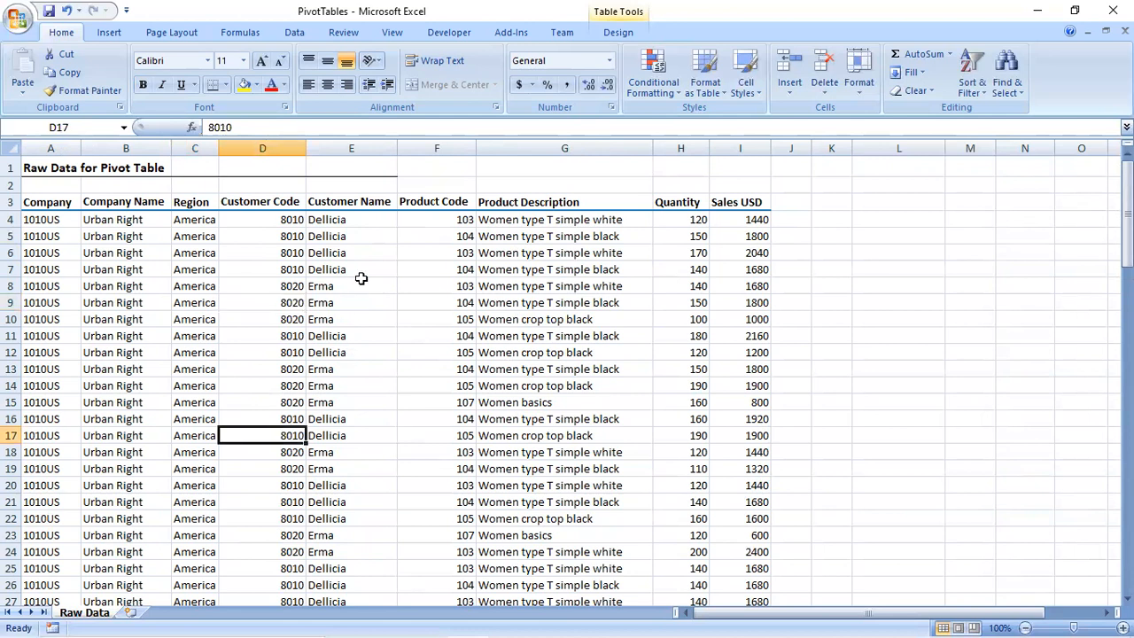
click(361, 237)
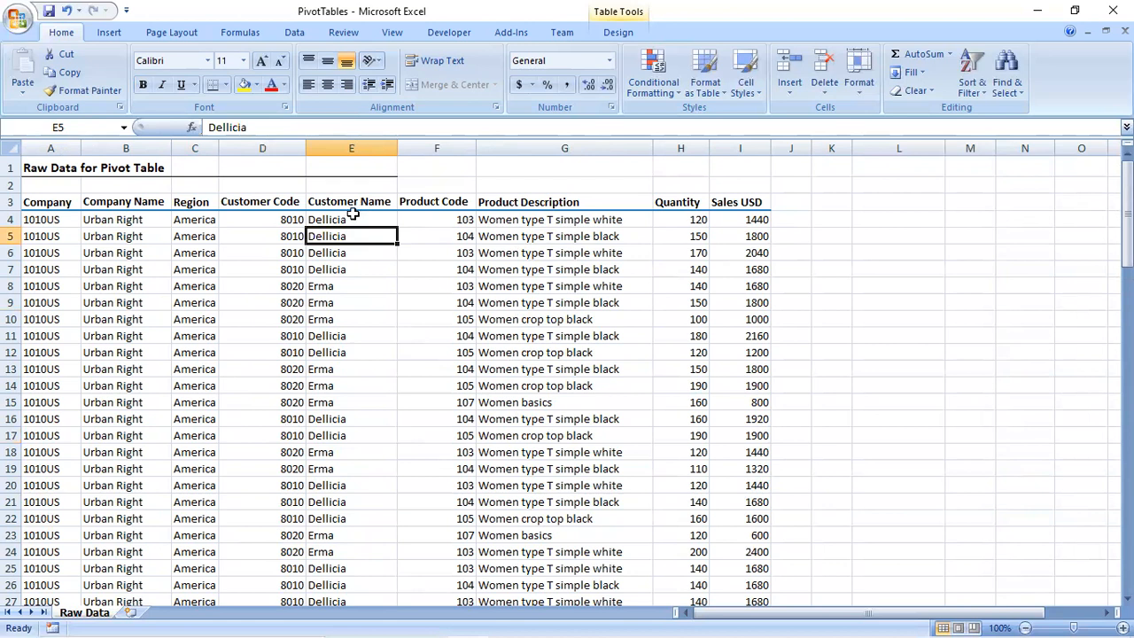
click(434, 223)
click(445, 266)
click(440, 338)
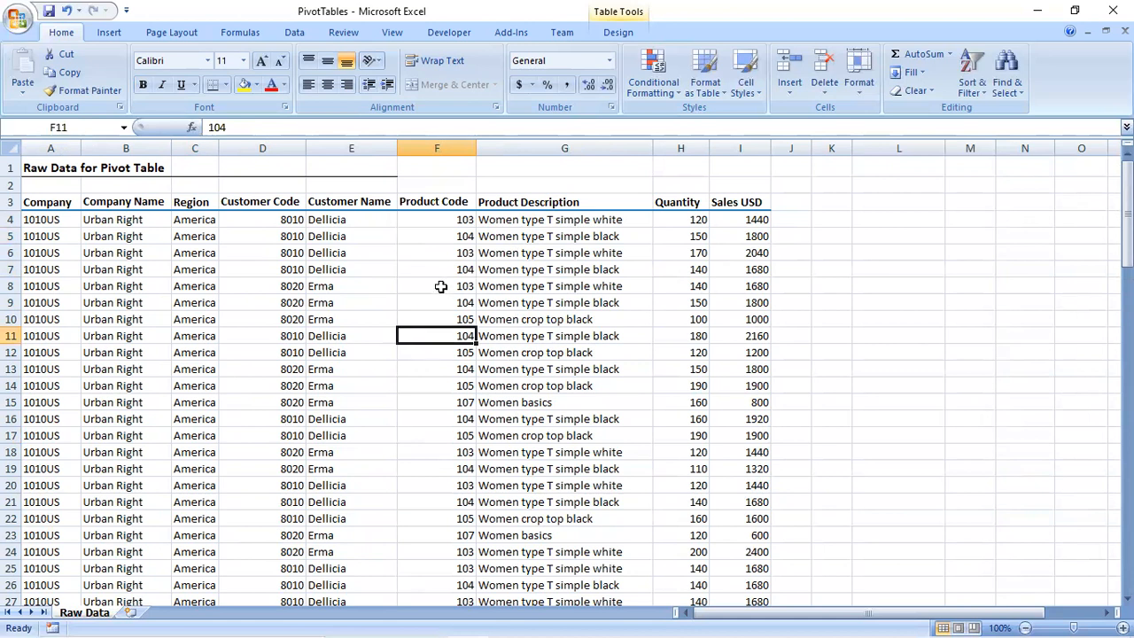
click(609, 222)
click(592, 304)
click(577, 383)
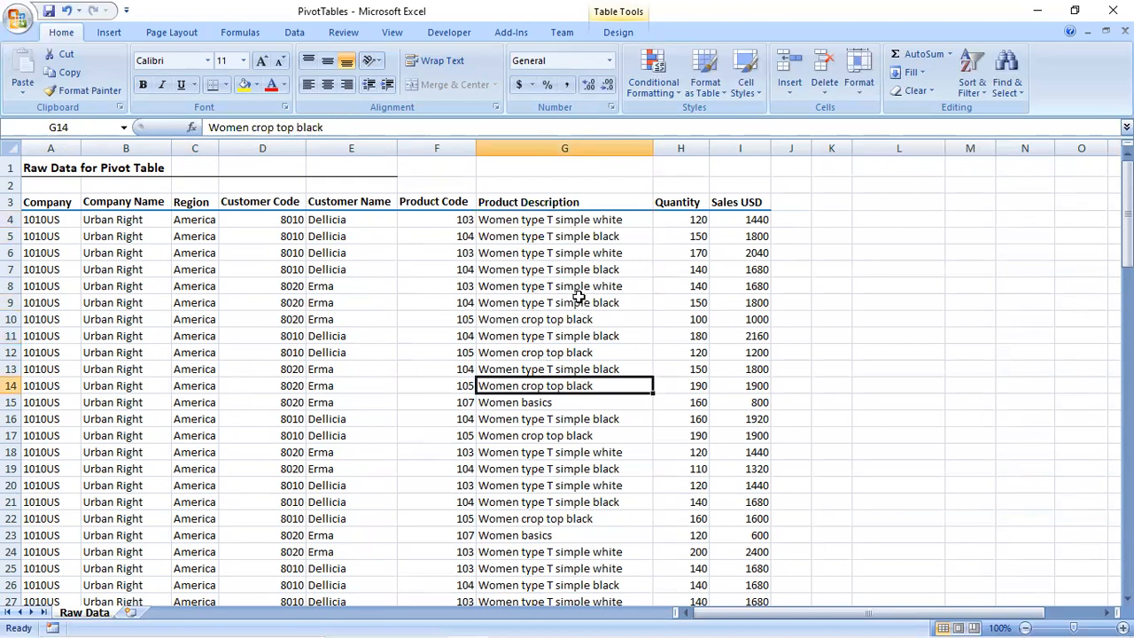
- Examine the figures in the Quantity and Sales USD columns
click(692, 236)
click(692, 318)
click(690, 415)
click(685, 336)
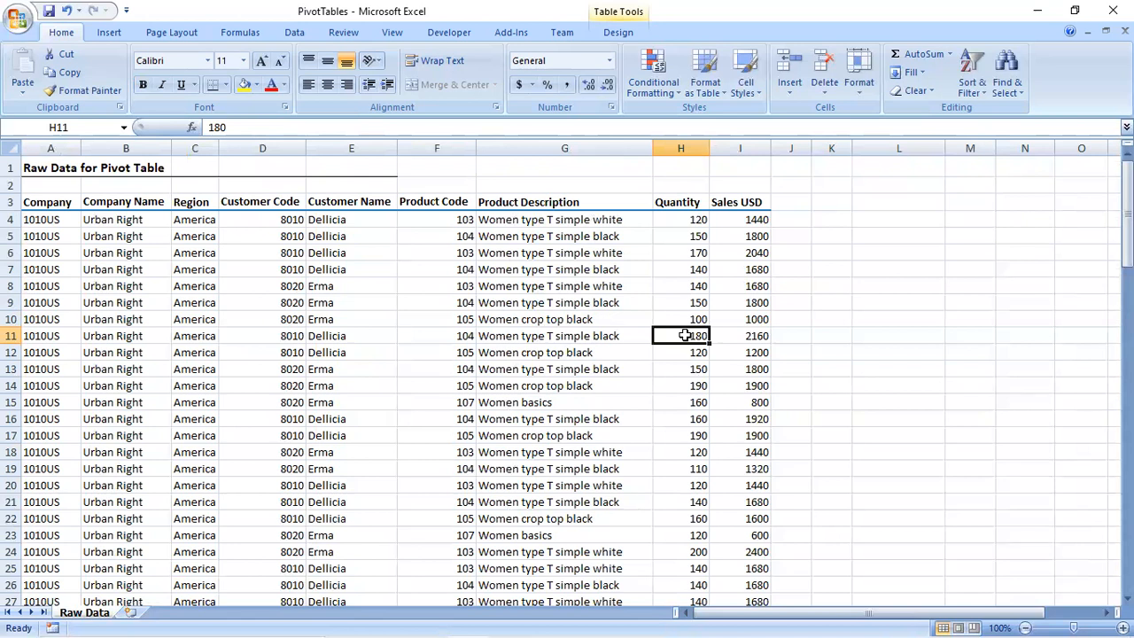
click(741, 267)
click(749, 367)
click(747, 290)
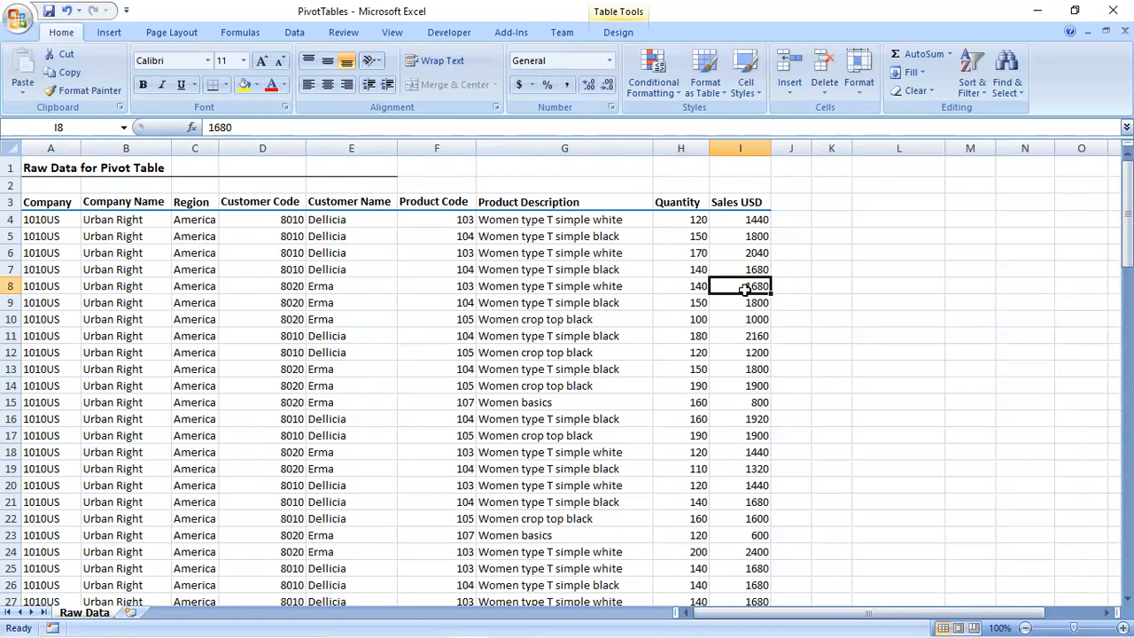
click(746, 387)
click(748, 201)
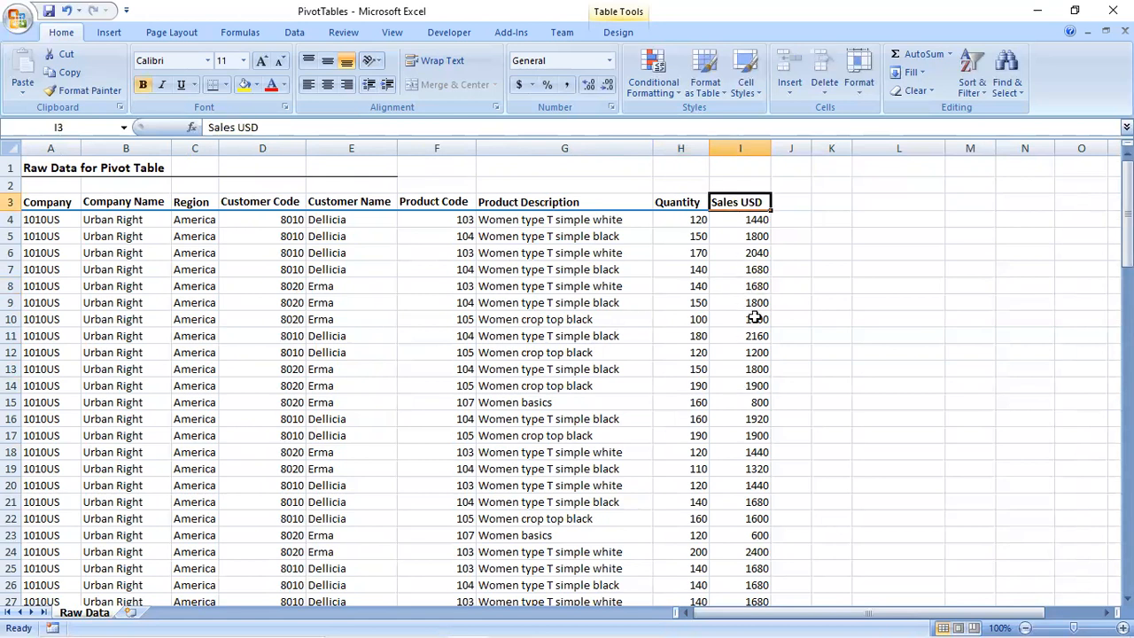
click(753, 318)
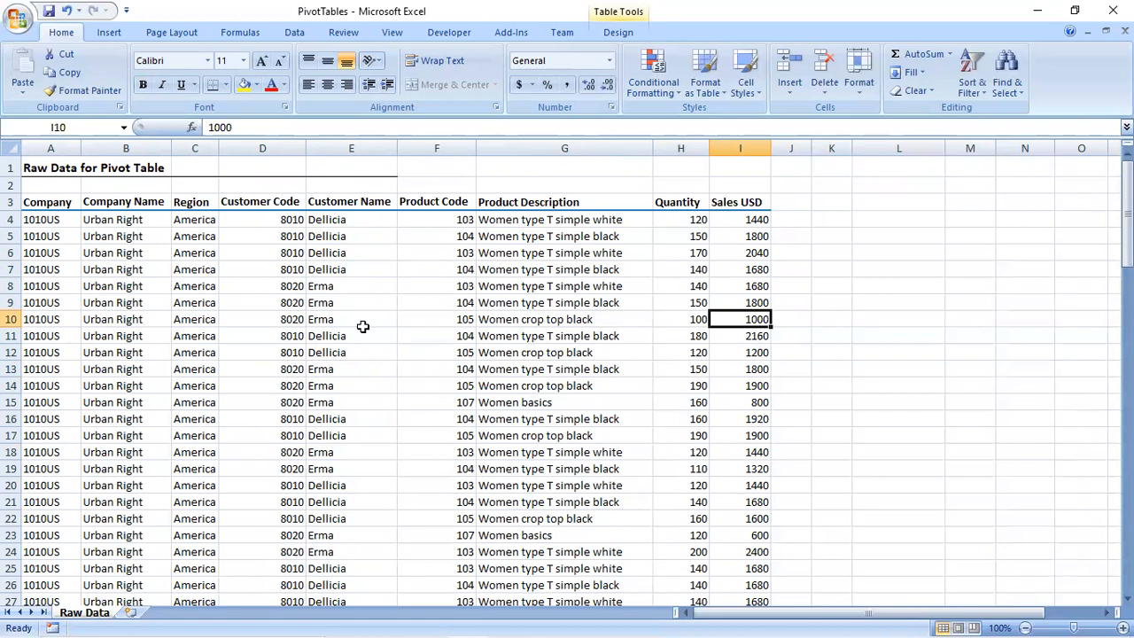
click(884, 366)
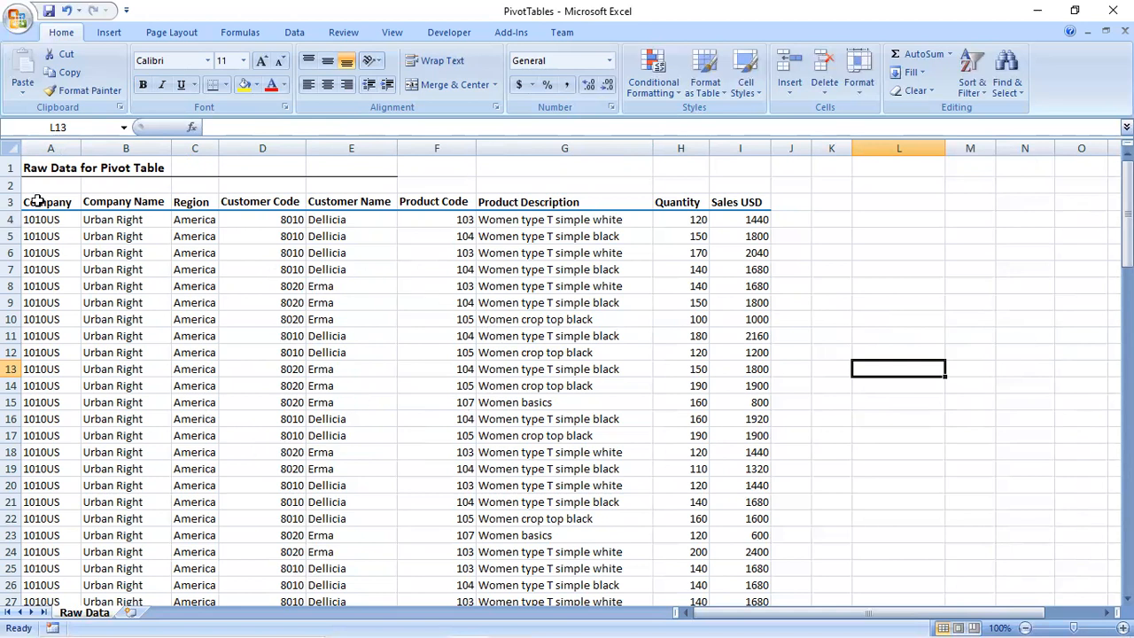
- Select the whole raw data table including its headers and review its extent down to the last row
click(66, 250)
drag(50, 200, 757, 234)
scroll(739, 435, up, 17)
scroll(739, 435, up, 7)
scroll(499, 325, up, 10)
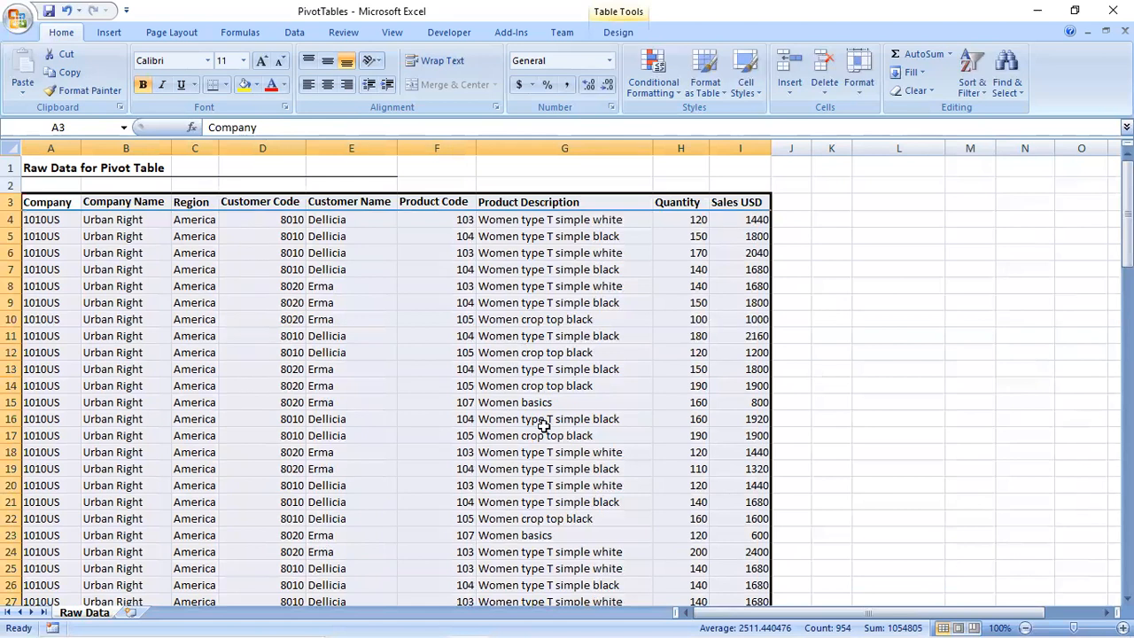
scroll(540, 427, down, 14)
scroll(442, 390, down, 13)
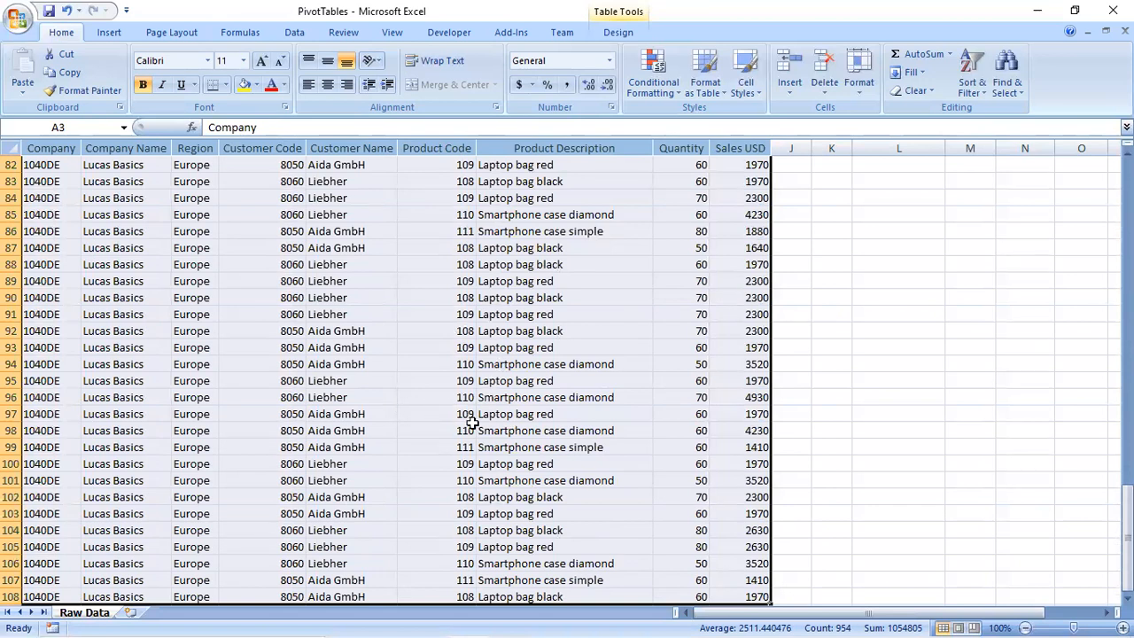
scroll(243, 307, up, 6)
scroll(243, 307, up, 10)
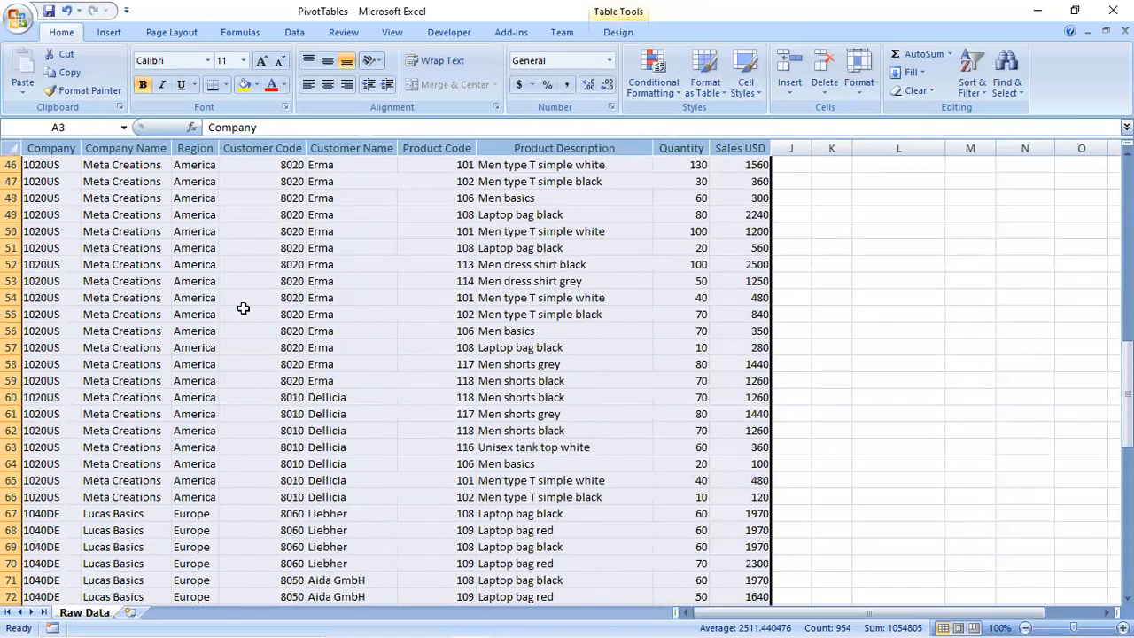
- Start a new PivotTable that uses the TSales table as its source
click(258, 240)
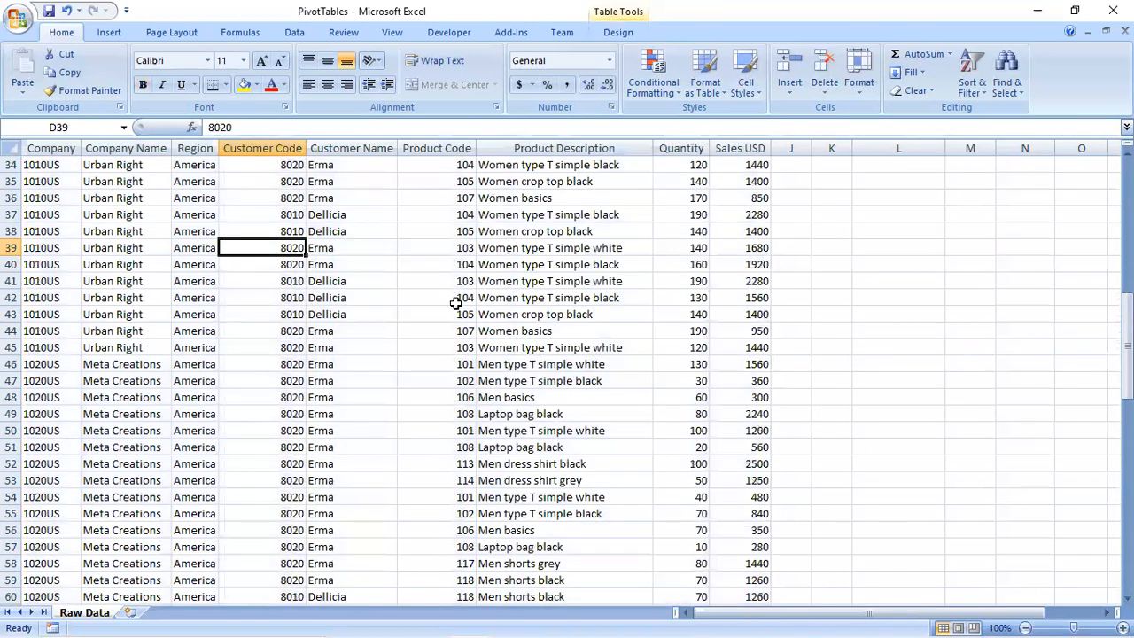
scroll(455, 301, up, 4)
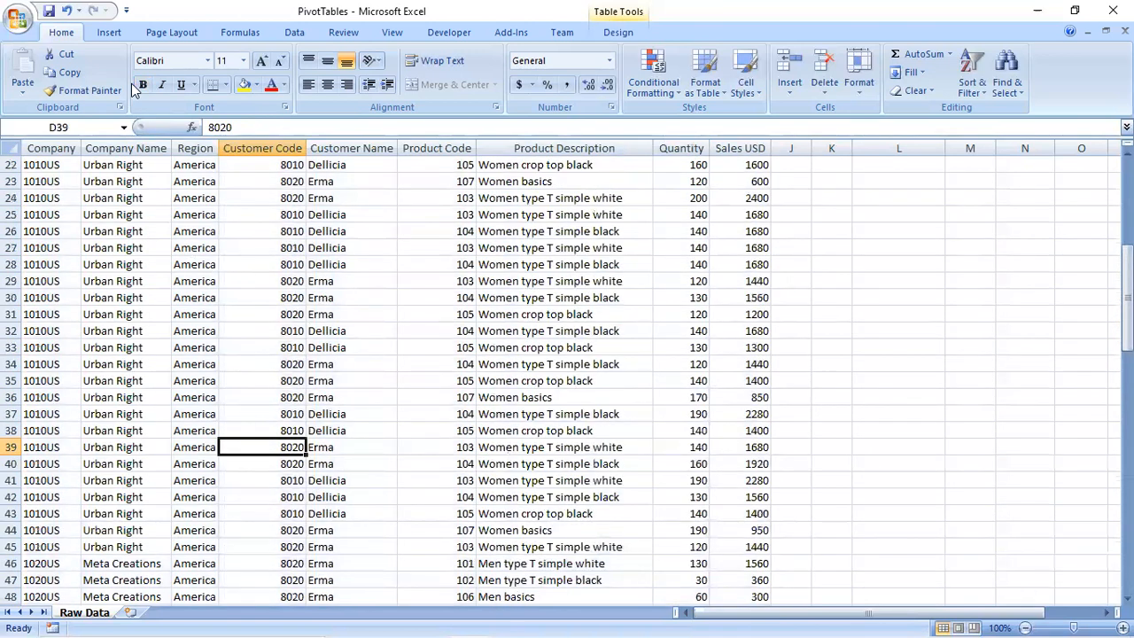
click(107, 35)
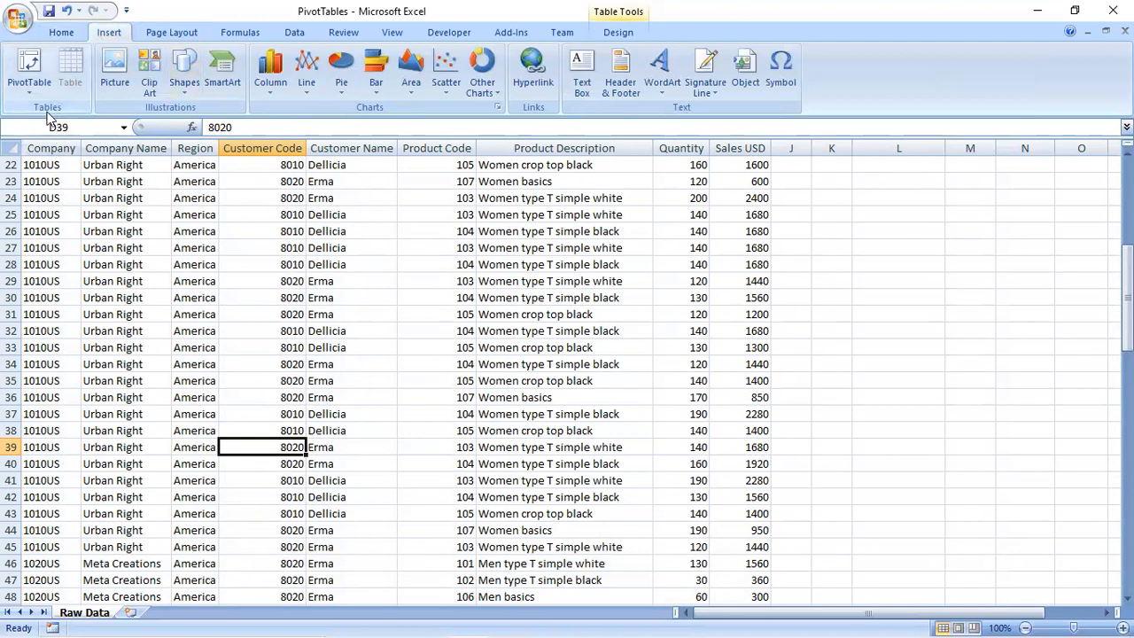
click(31, 66)
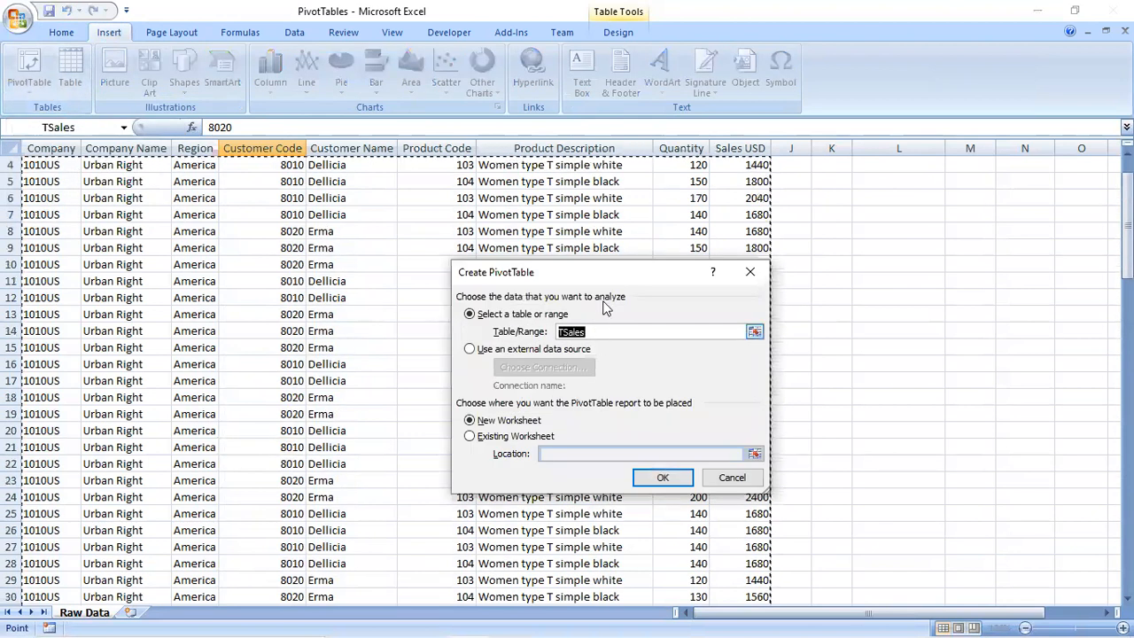
- Examine the extent of the marked TSales source range from its headers down to the last data row
drag(640, 280, 618, 217)
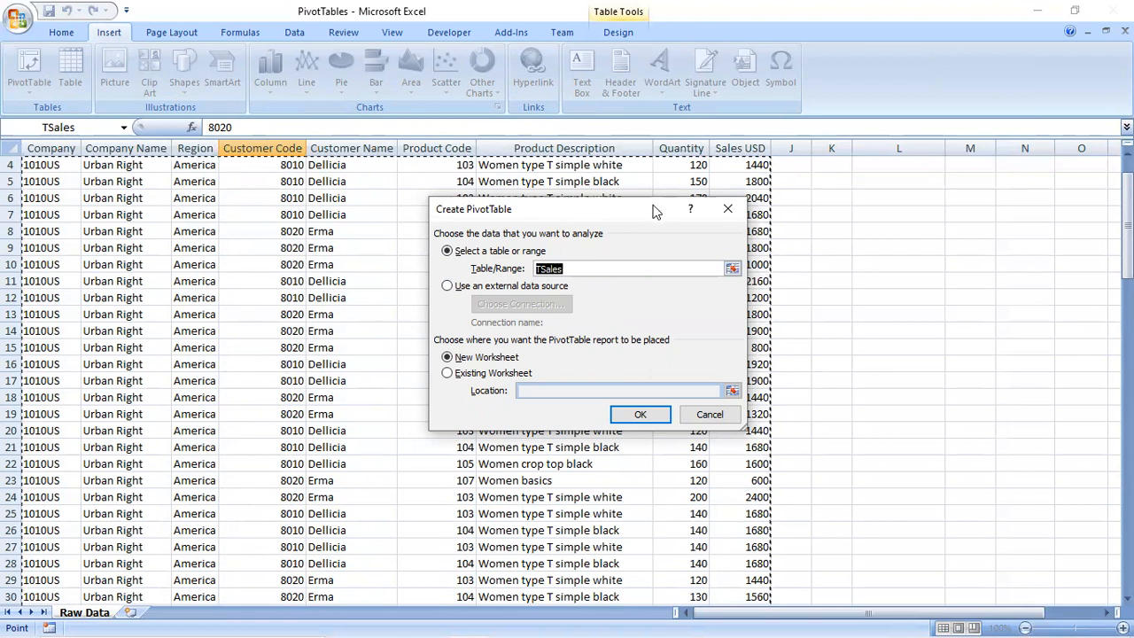
drag(654, 208, 708, 216)
drag(831, 234, 1052, 249)
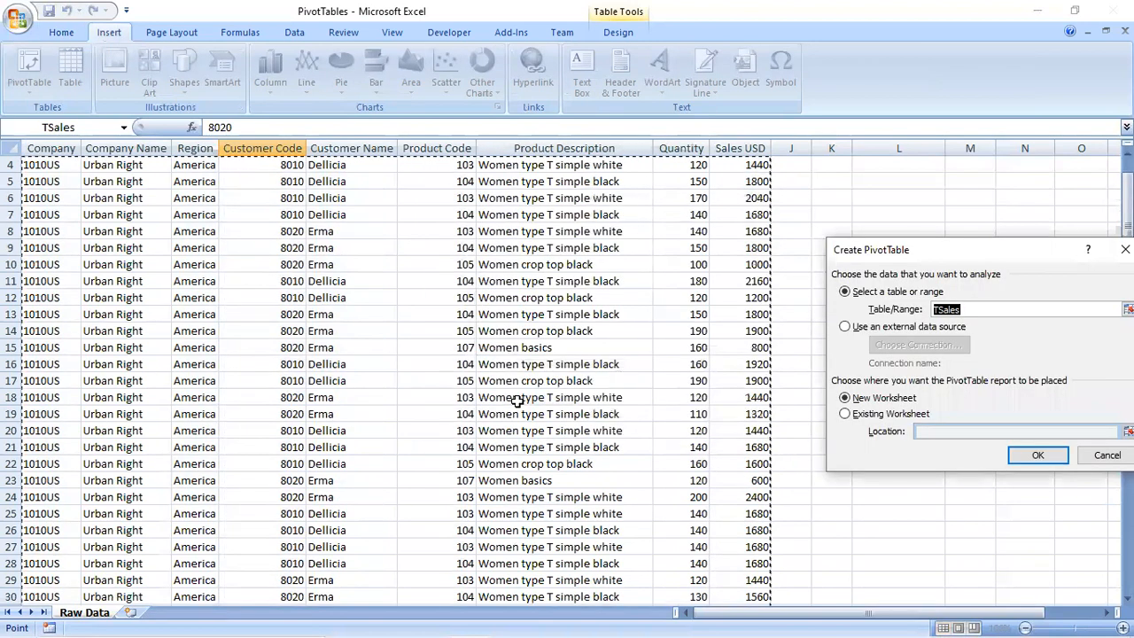
scroll(517, 402, up, 1)
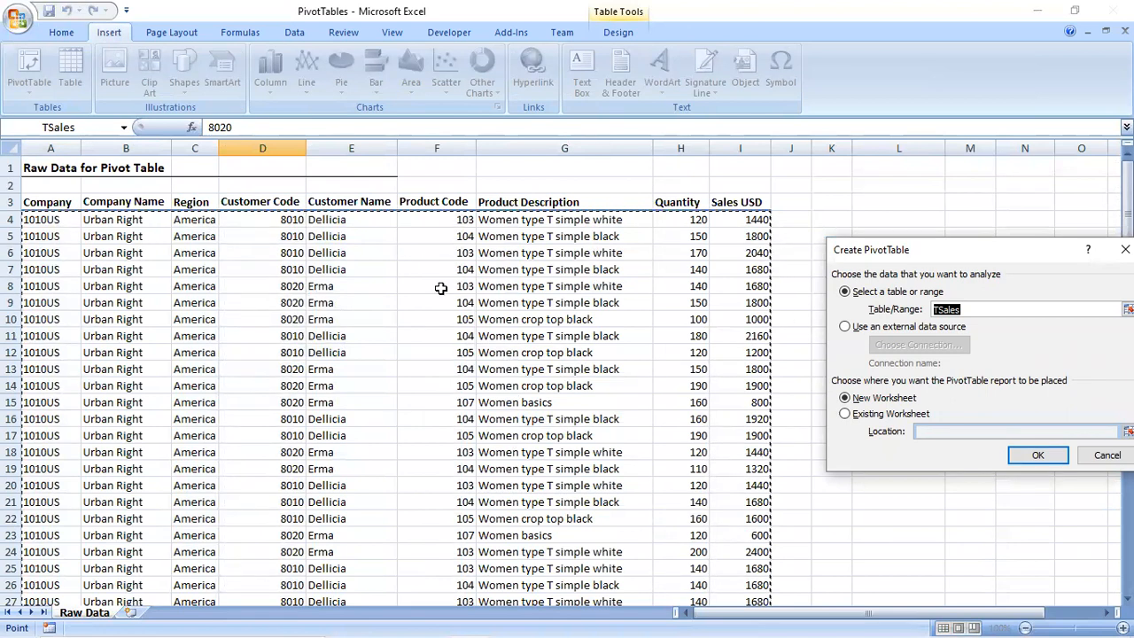
scroll(444, 303, down, 1)
scroll(489, 363, up, 1)
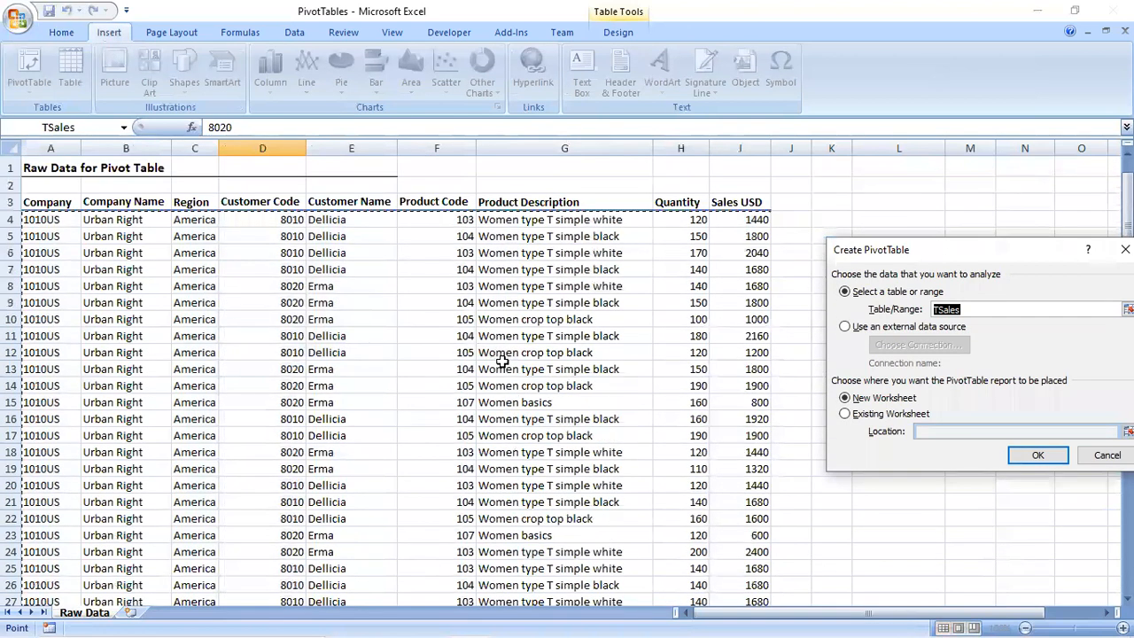
scroll(789, 389, down, 17)
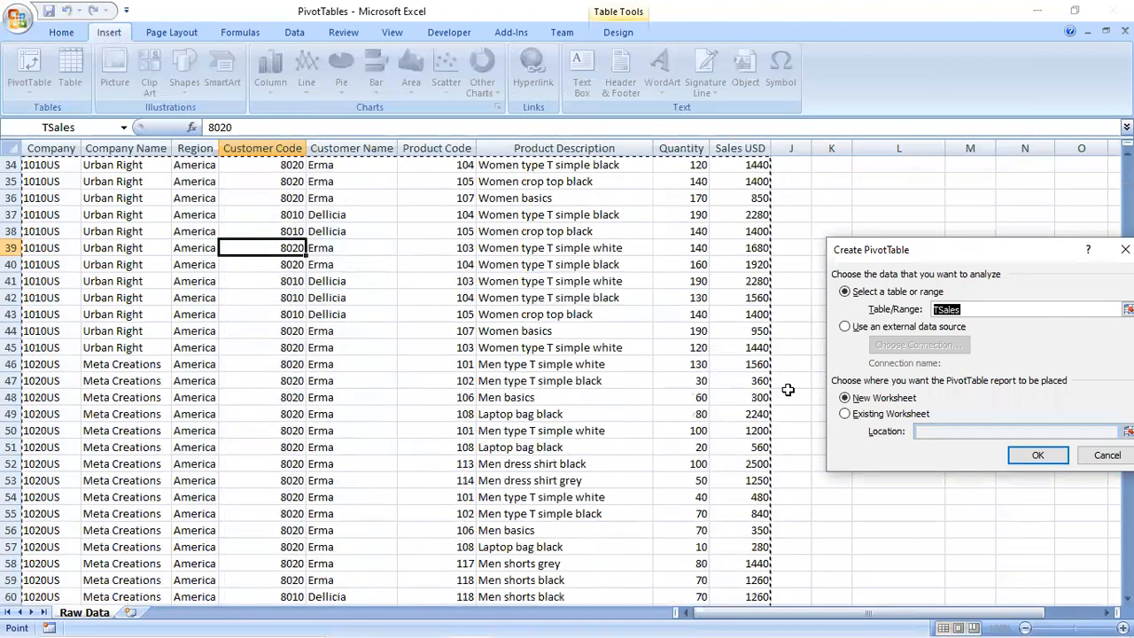
scroll(789, 403, down, 8)
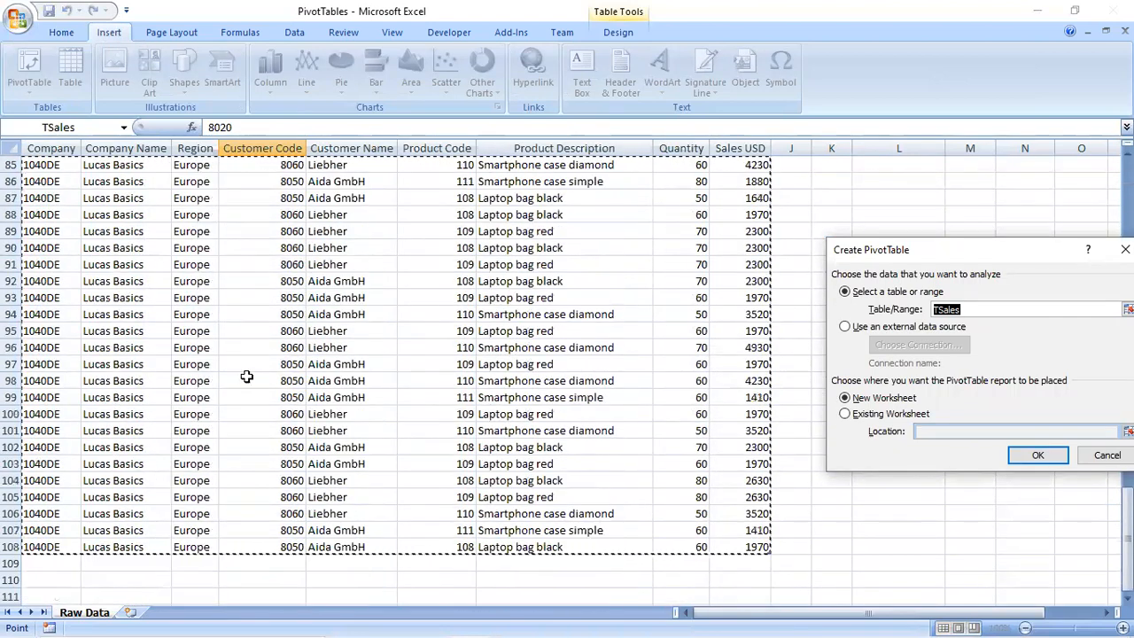
scroll(246, 377, up, 3)
scroll(247, 376, up, 20)
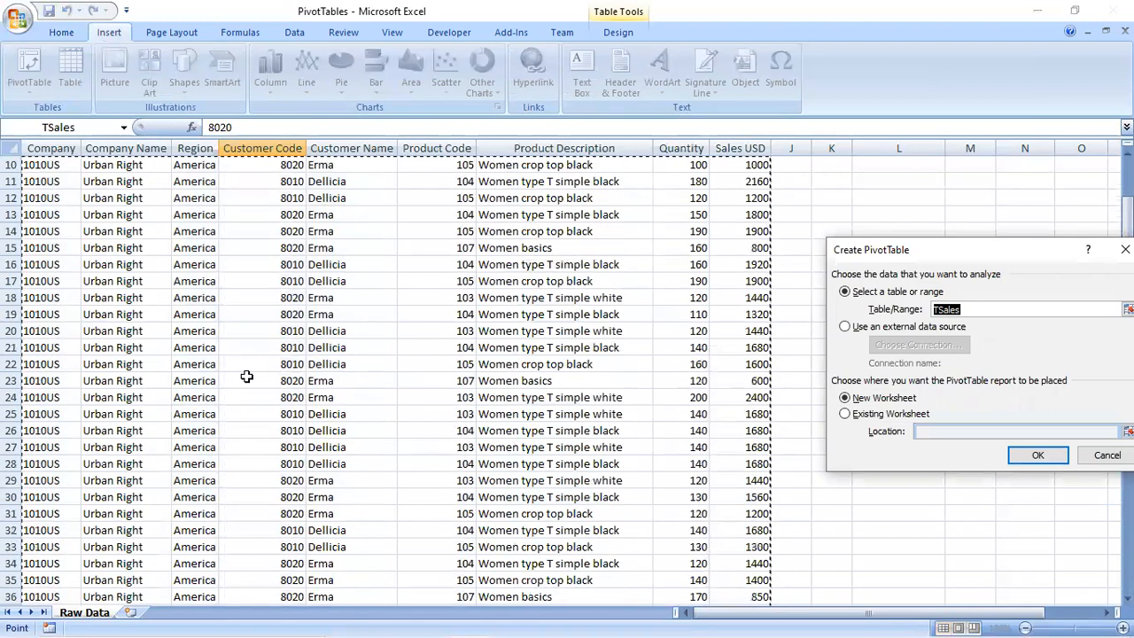
drag(882, 251, 376, 249)
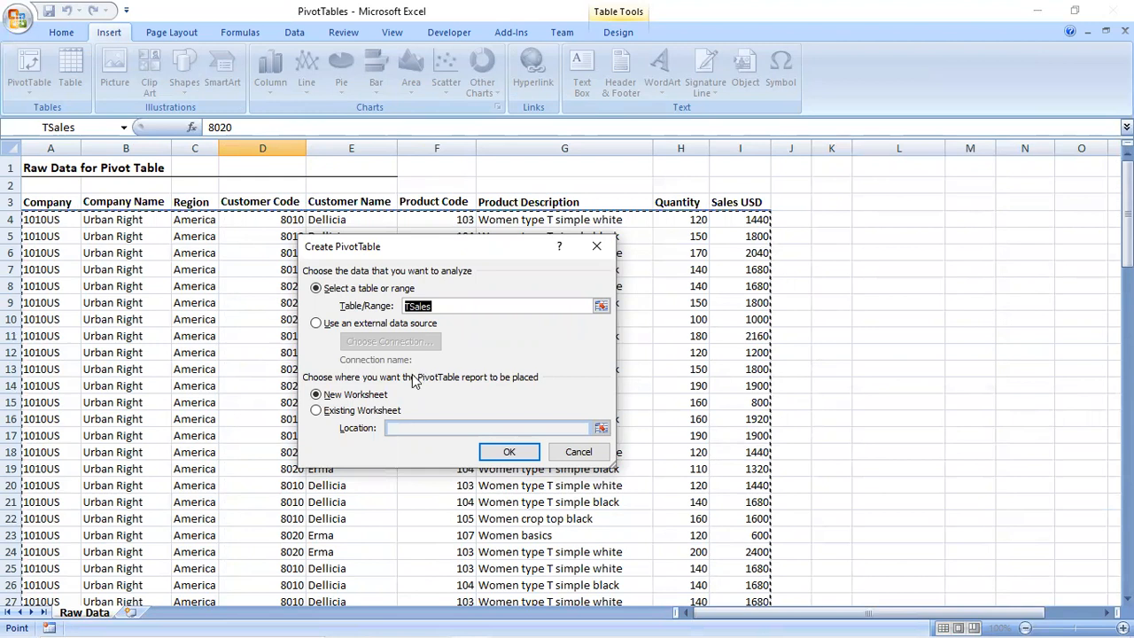
- Place the PivotTable on the existing Raw Data worksheet at cell L3 and create it
click(344, 413)
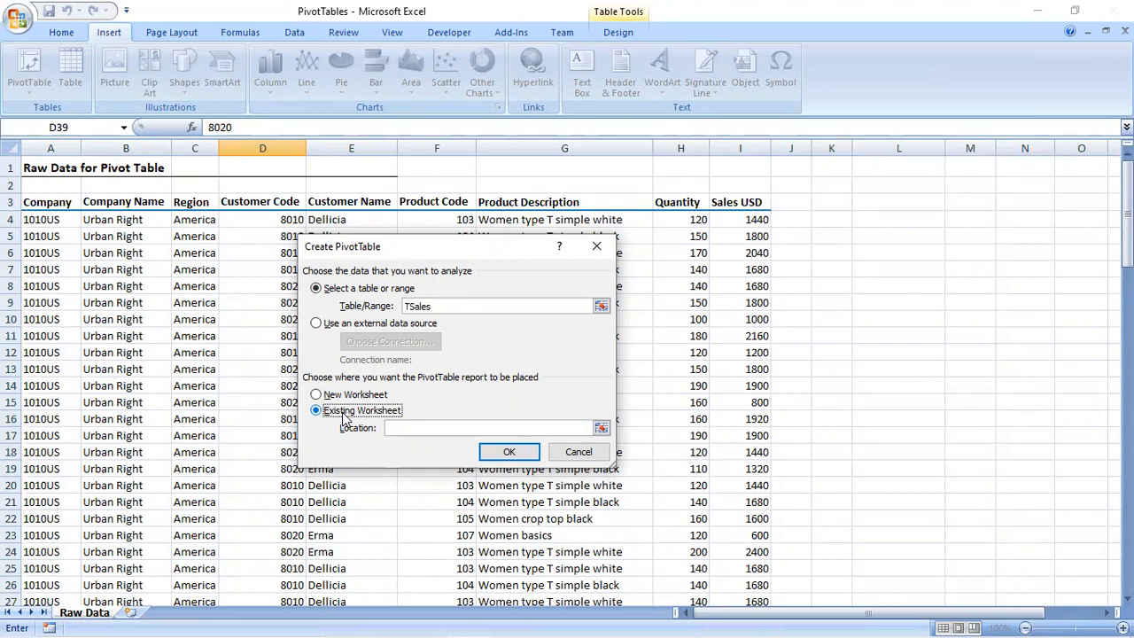
click(373, 398)
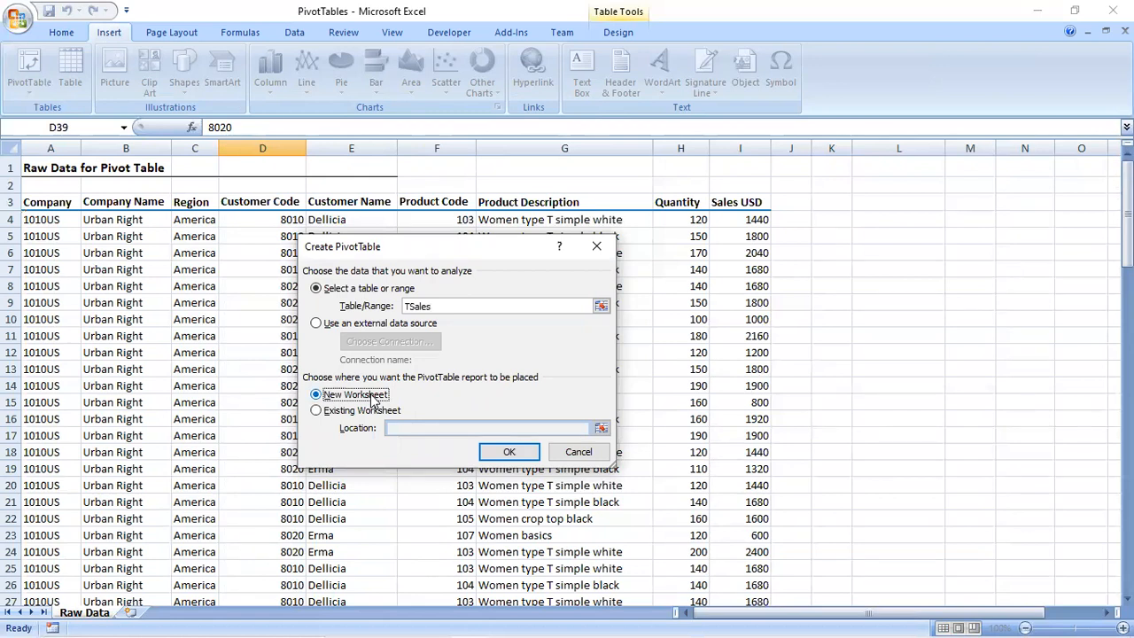
click(362, 413)
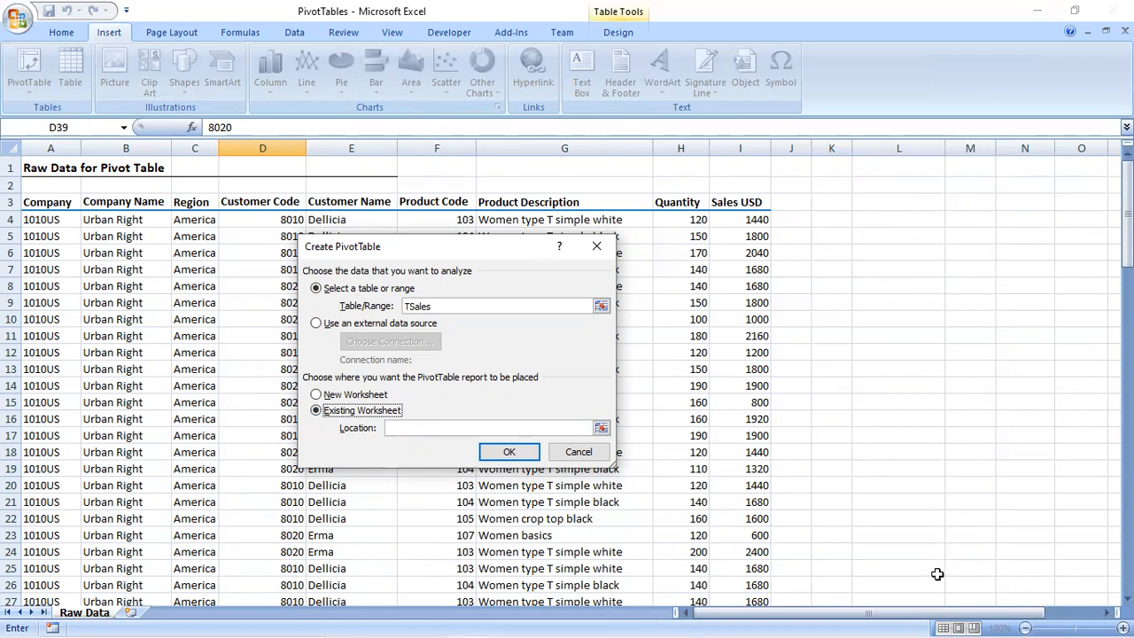
click(917, 203)
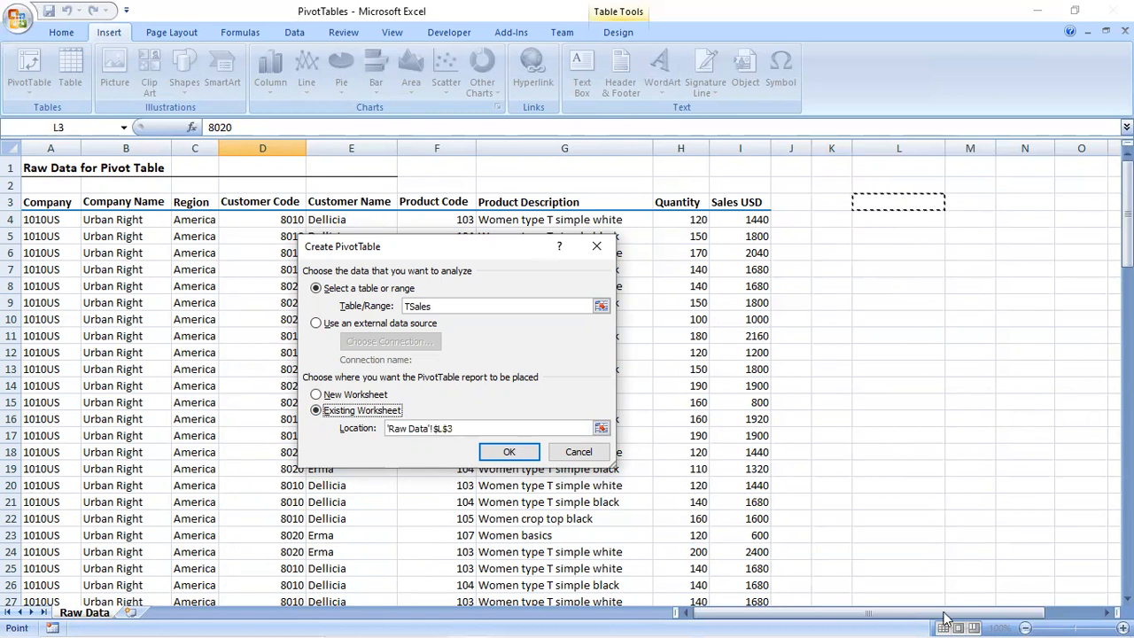
drag(939, 613, 1014, 604)
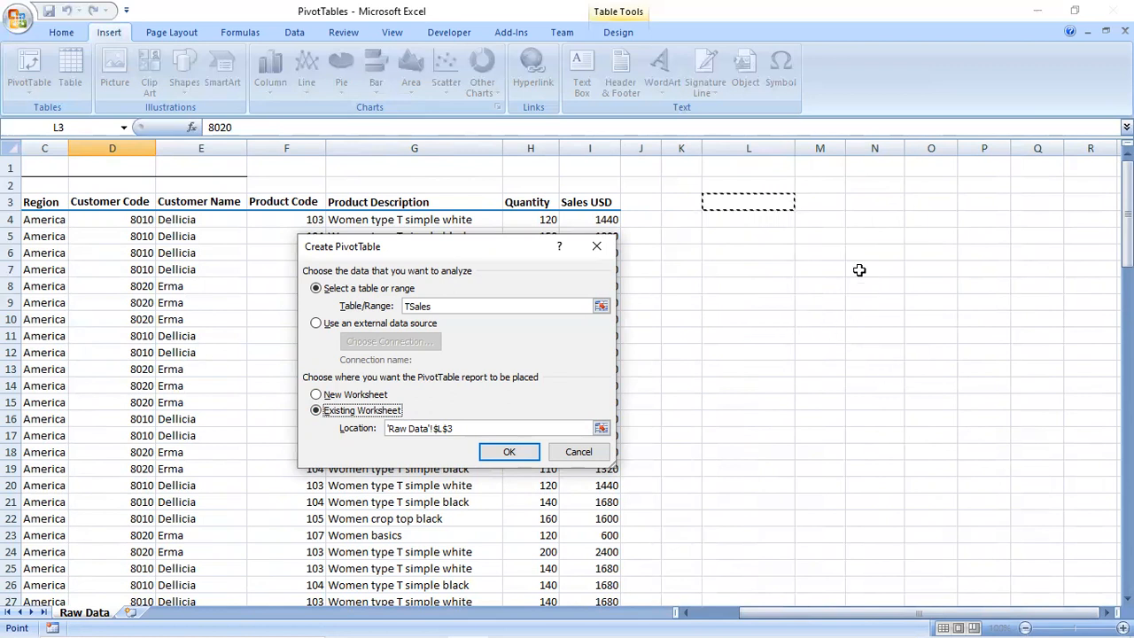
click(509, 453)
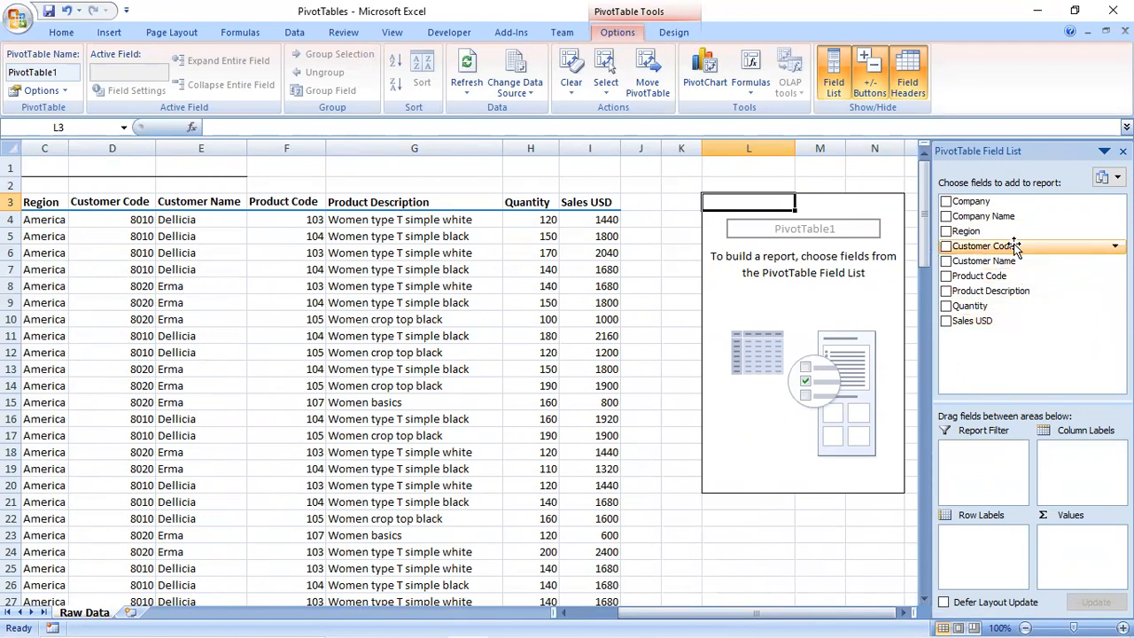
- Add Sales USD to the PivotTable's values and Customer Name to its column labels
click(660, 77)
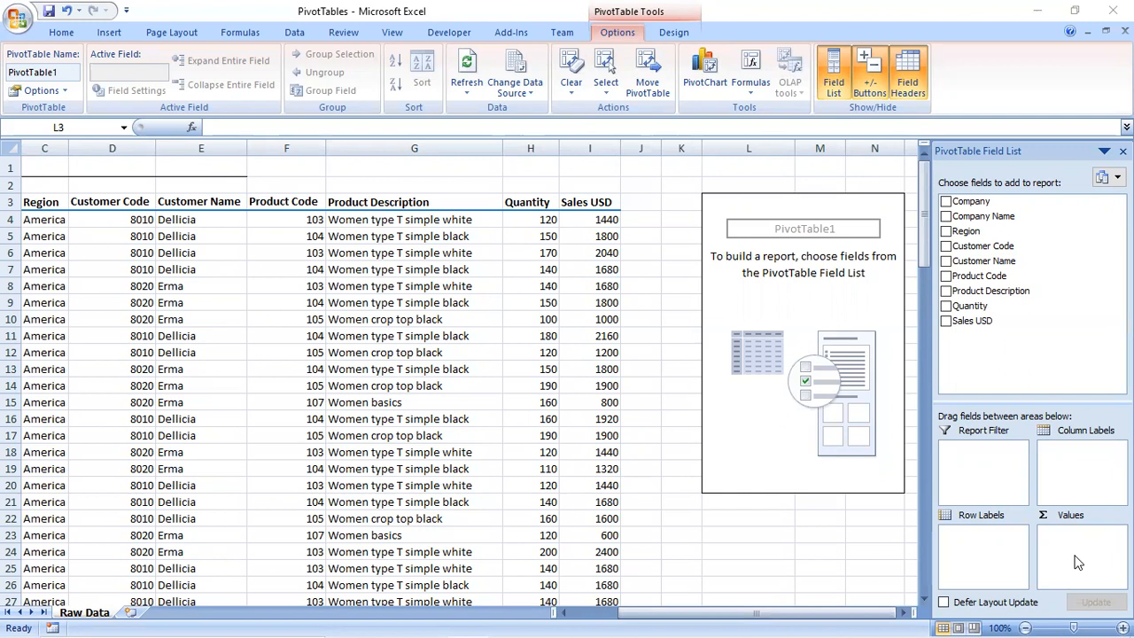
click(981, 323)
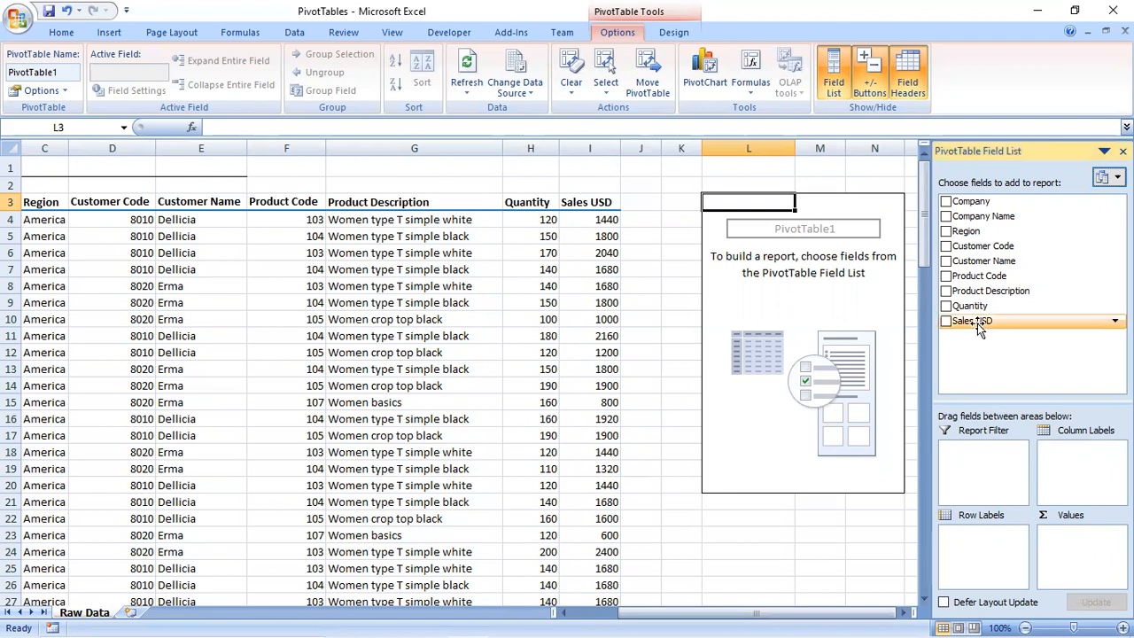
drag(988, 321, 1076, 542)
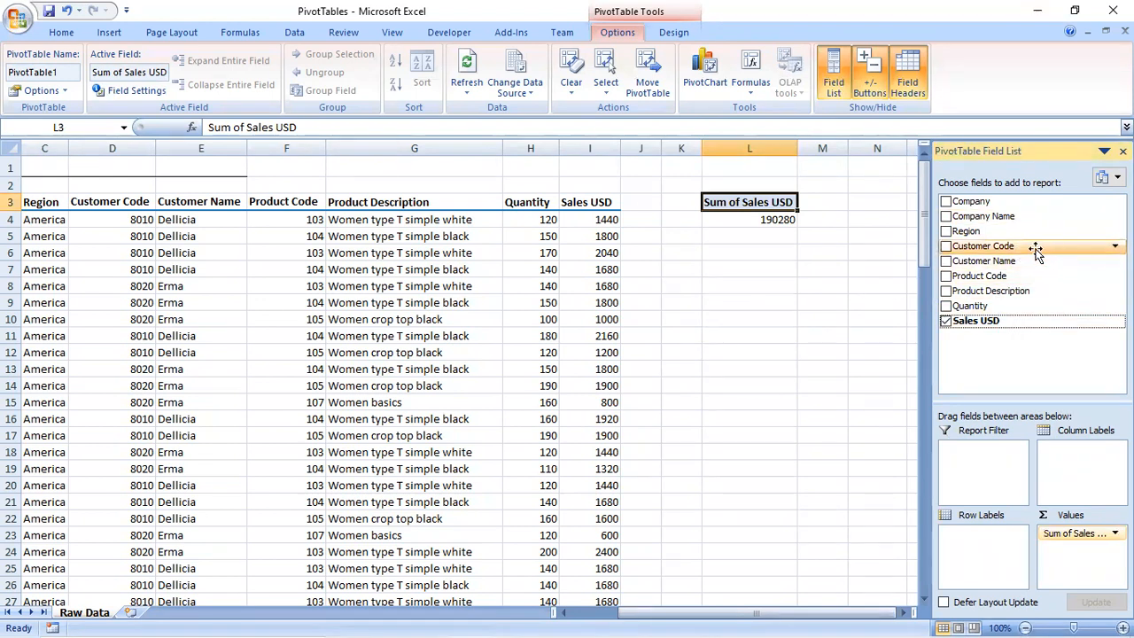
drag(1021, 263, 1077, 465)
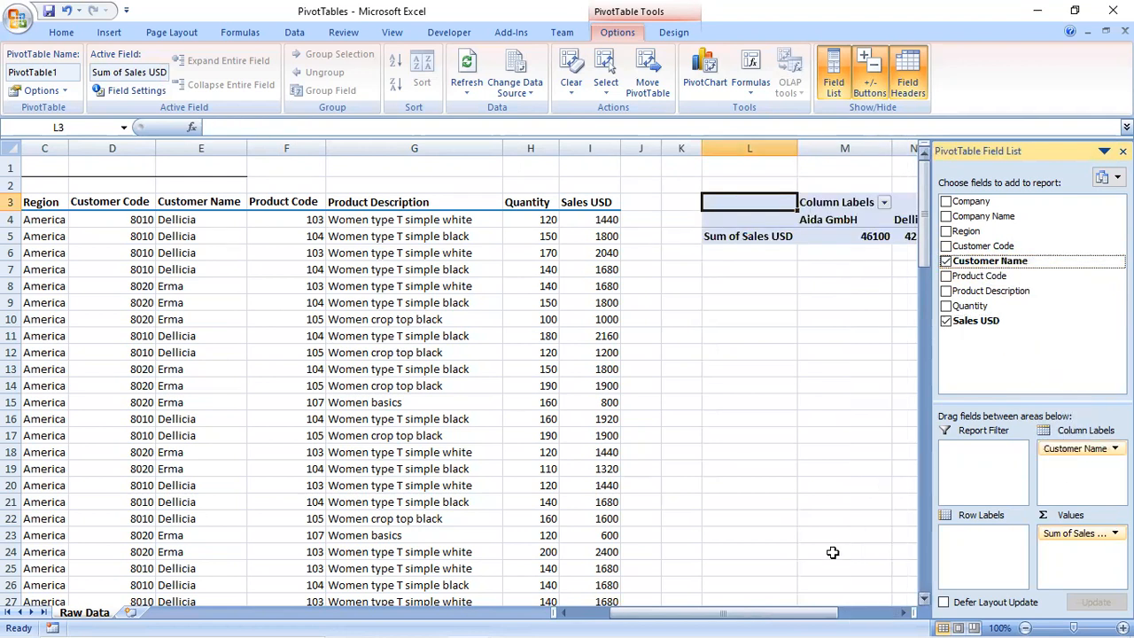
- Examine the Sales USD sum of each customer in the PivotTable
drag(806, 609, 905, 618)
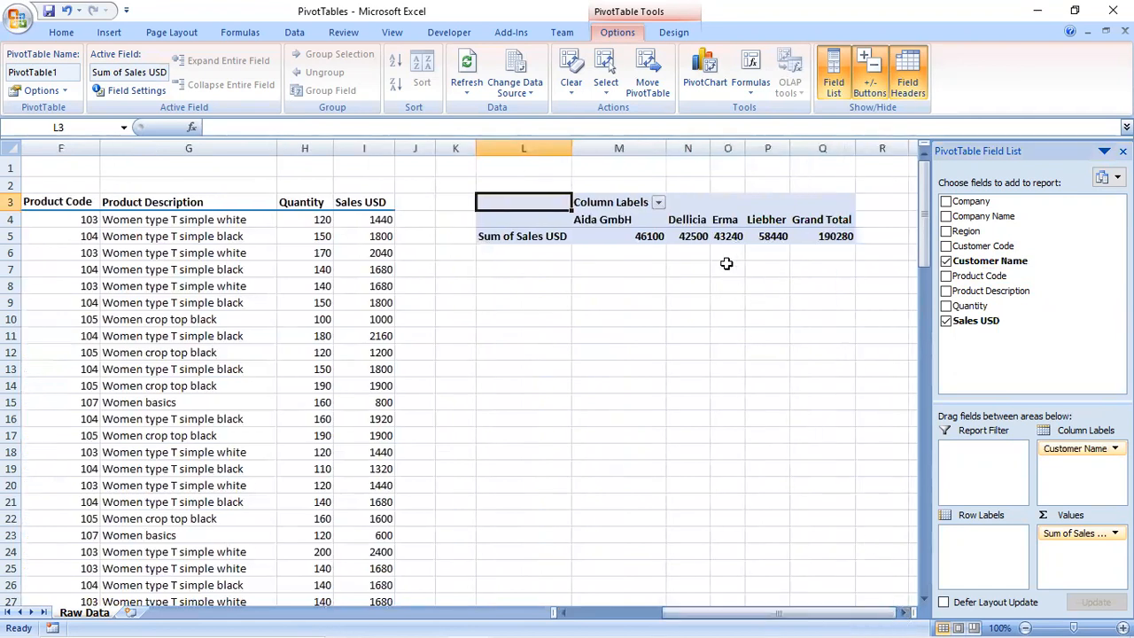
click(613, 234)
click(694, 236)
click(726, 236)
click(771, 236)
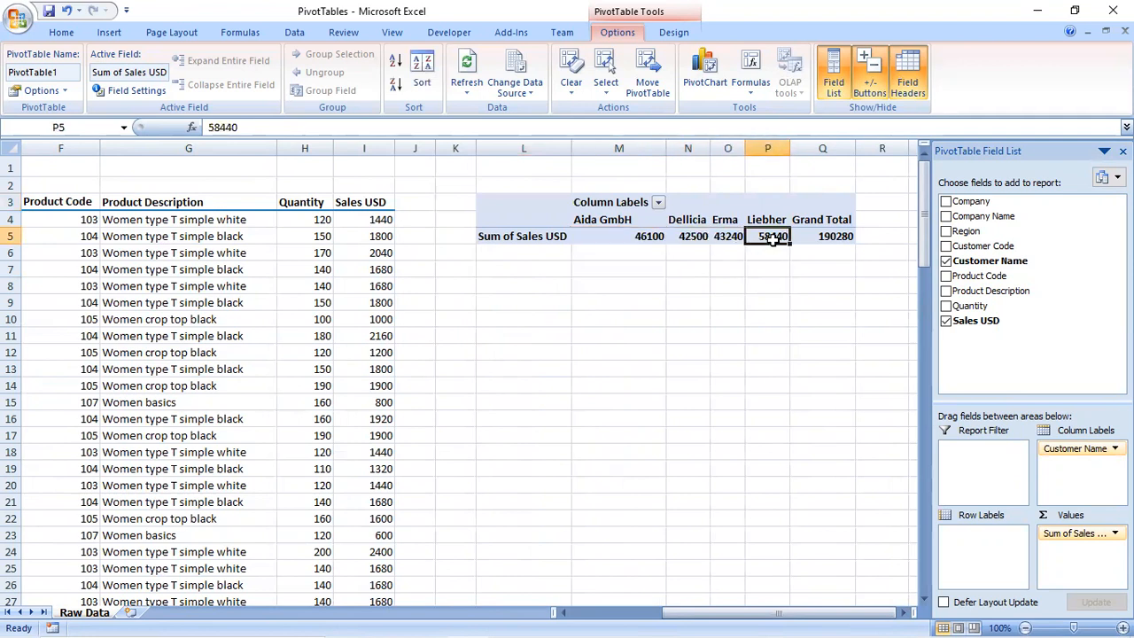
click(640, 235)
click(687, 236)
click(727, 236)
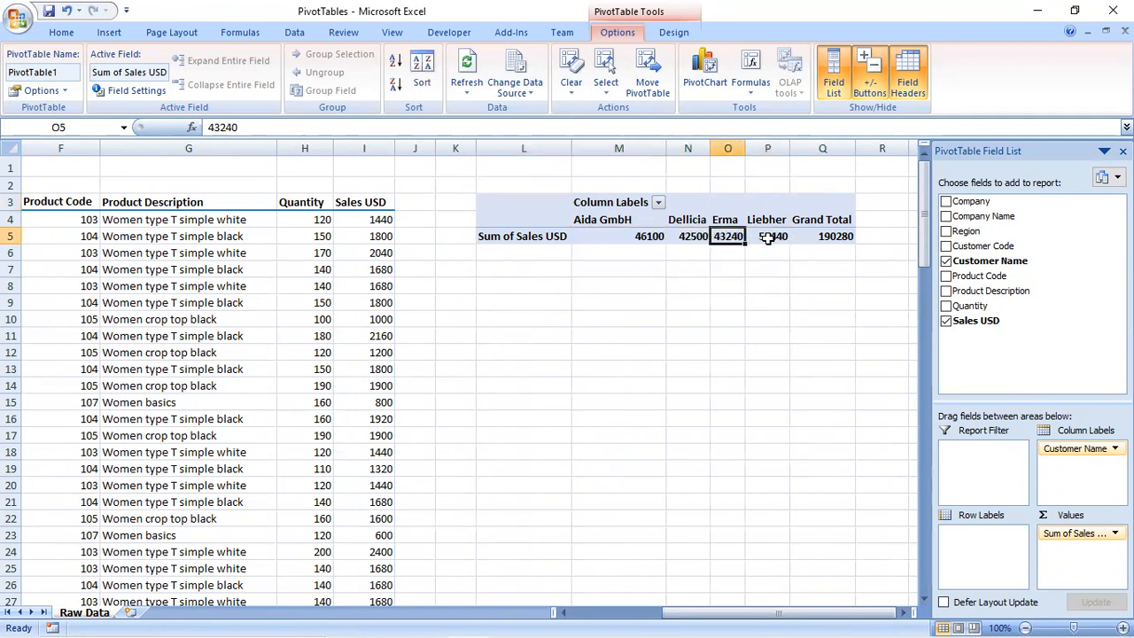
click(774, 236)
click(643, 236)
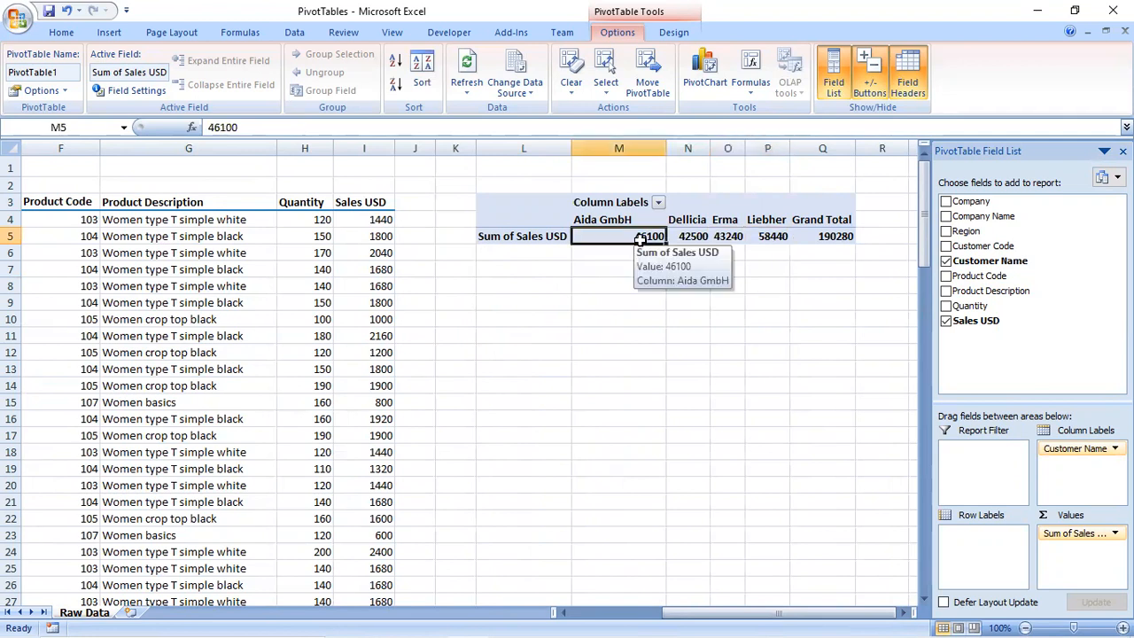
click(690, 237)
click(727, 236)
click(768, 236)
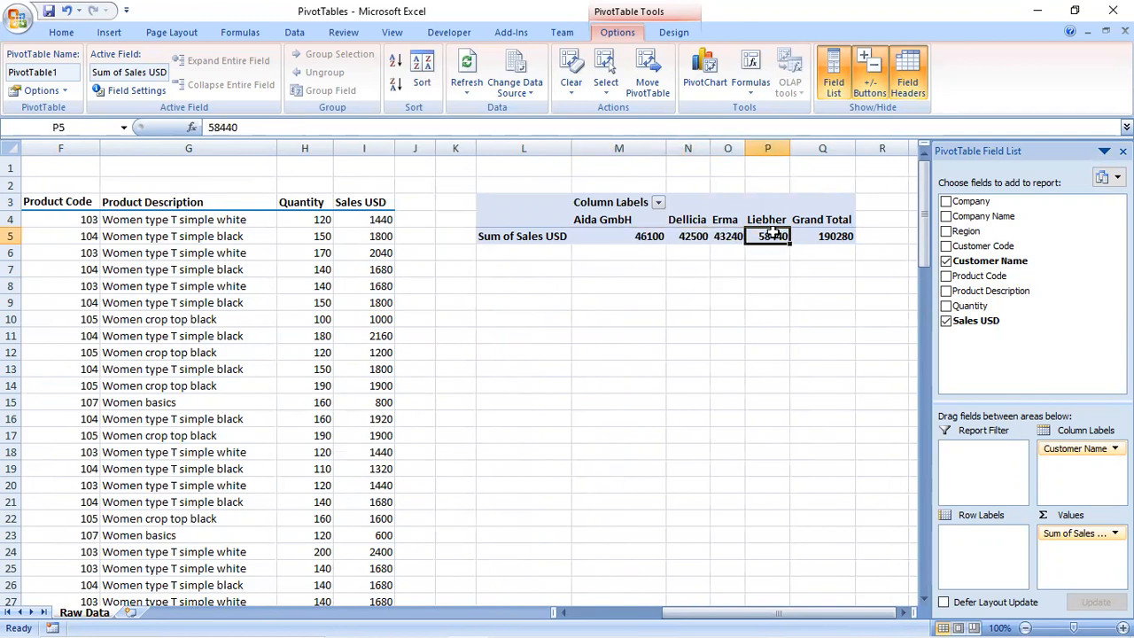
- Compare the Customer Name entries in the raw data with the customer headings across the PivotTable's columns
click(202, 227)
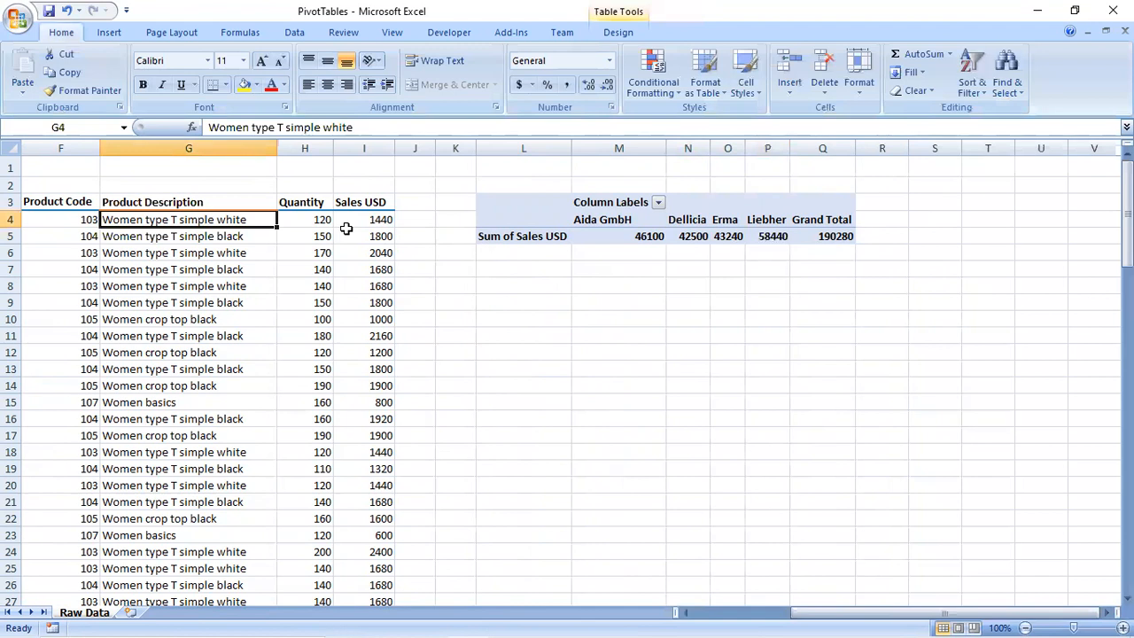
key(Left)
key(Left)
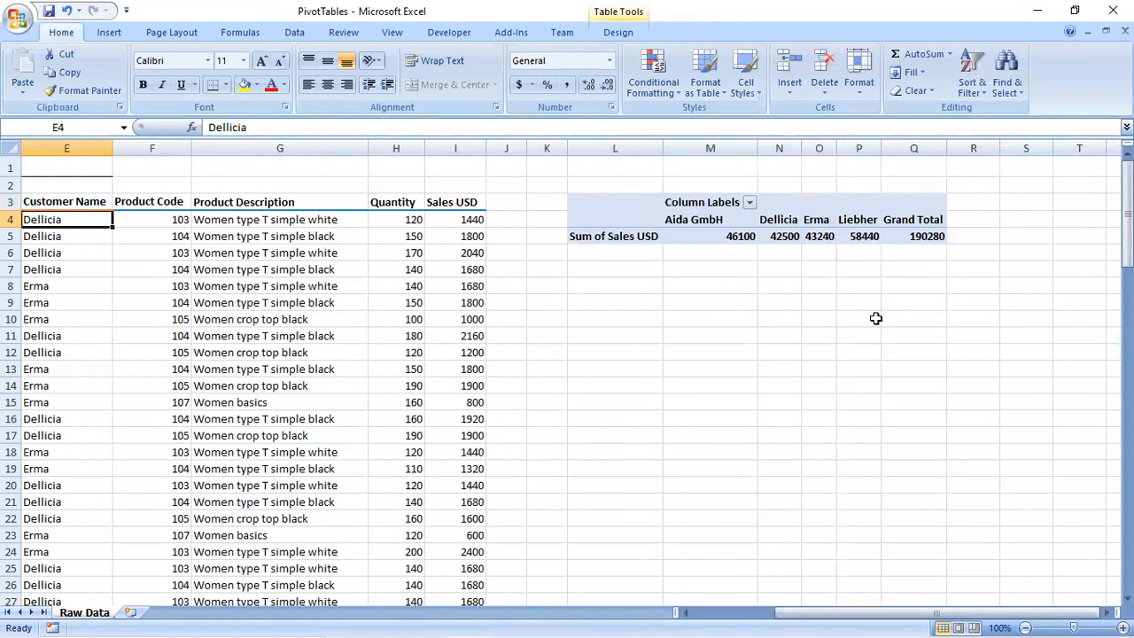
key(Left)
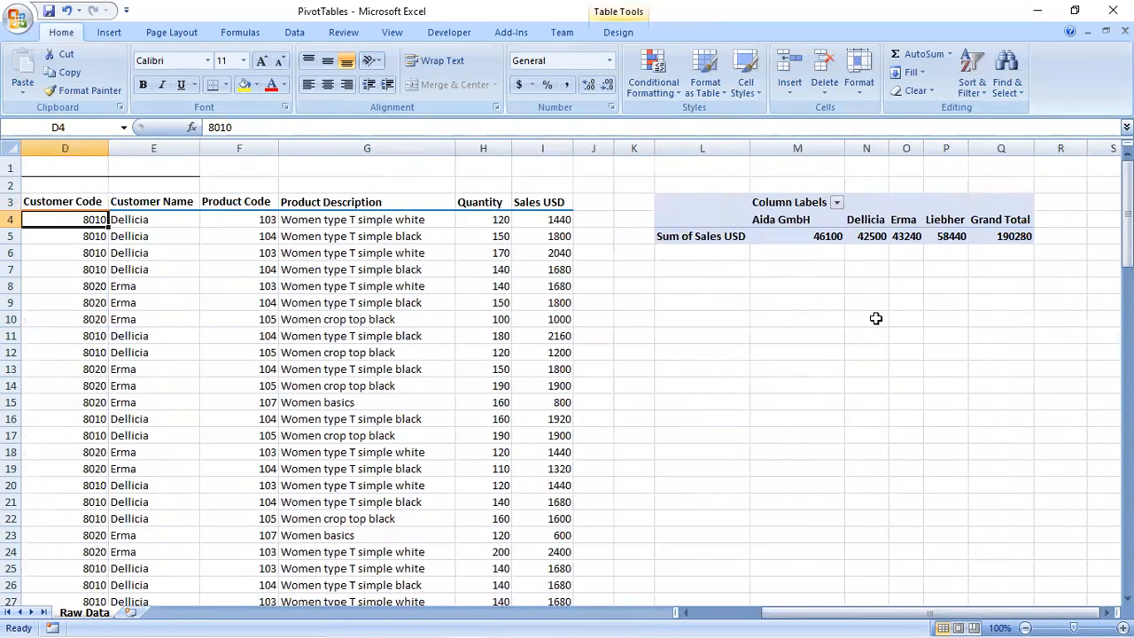
click(157, 222)
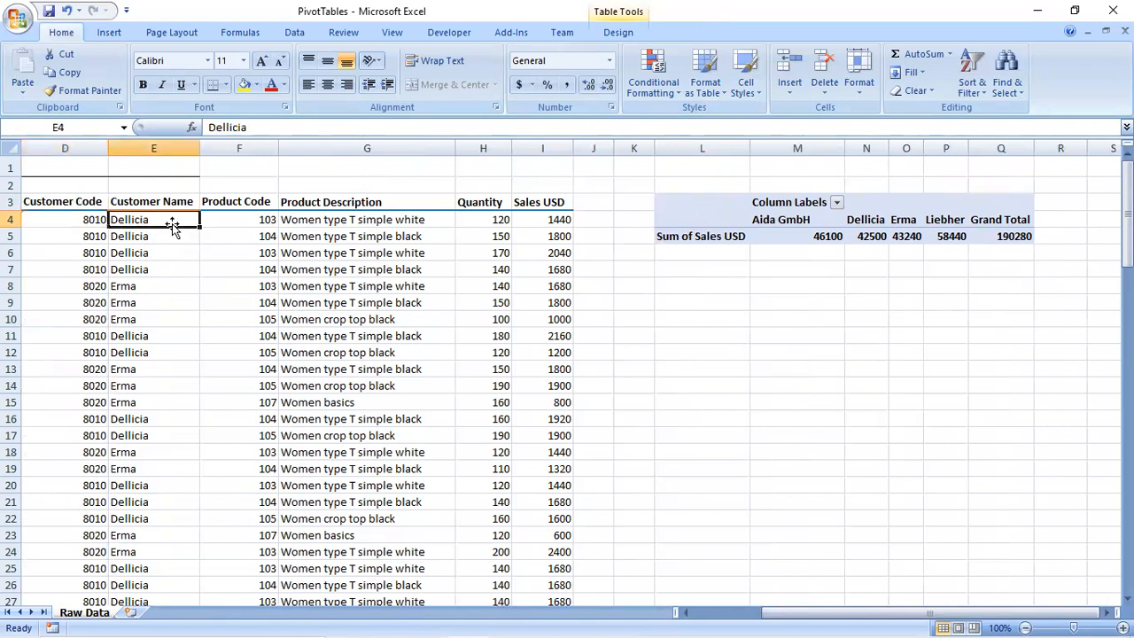
click(870, 211)
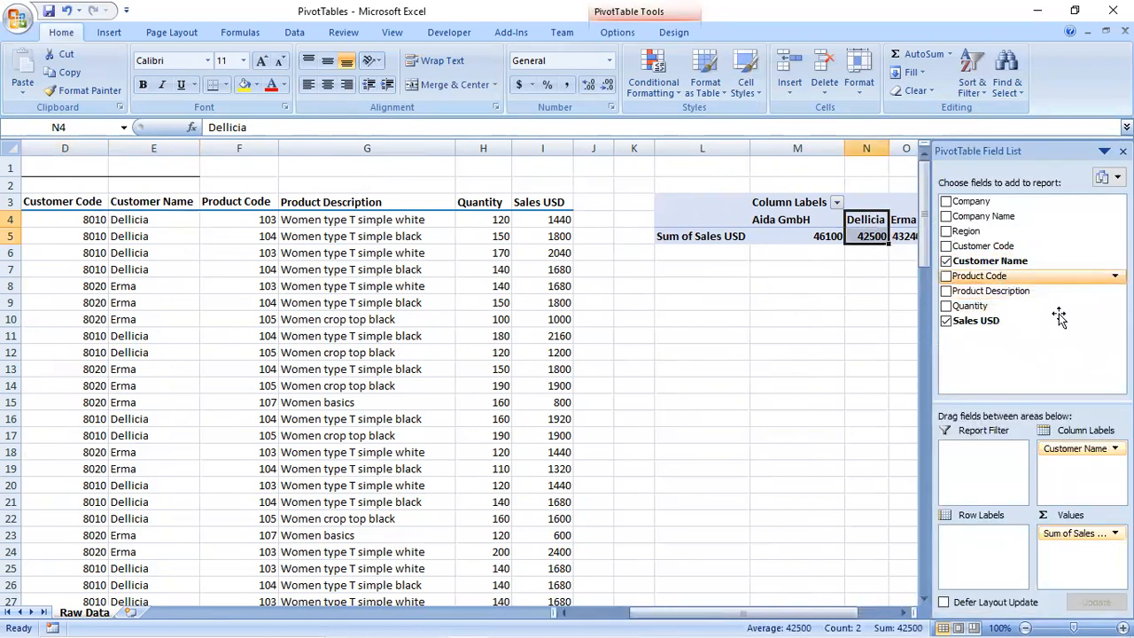
click(722, 208)
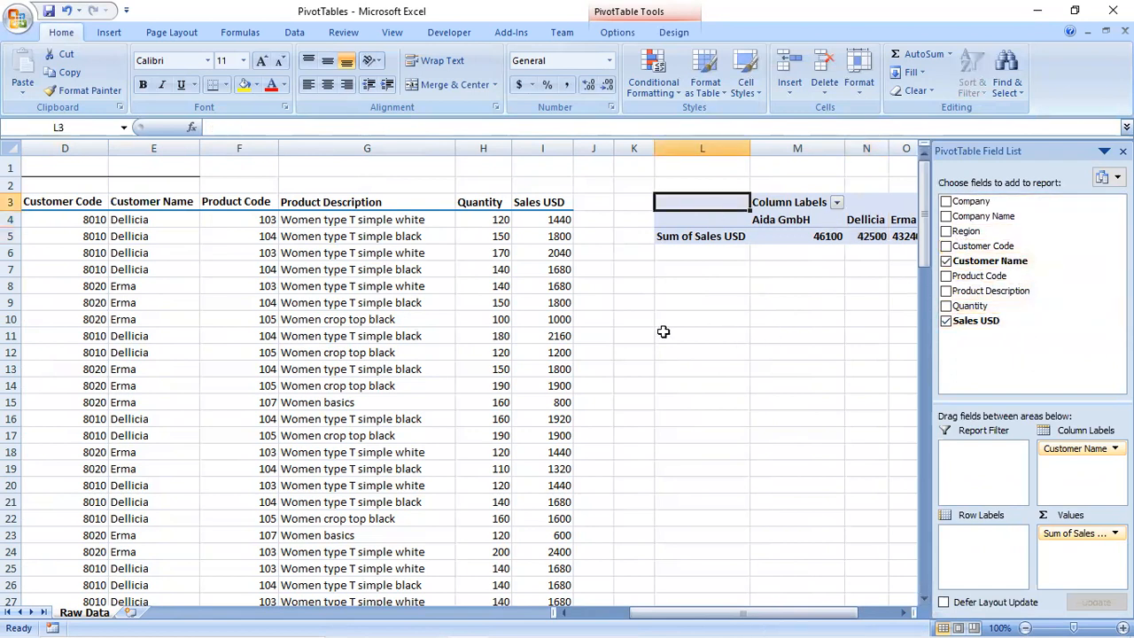
click(760, 337)
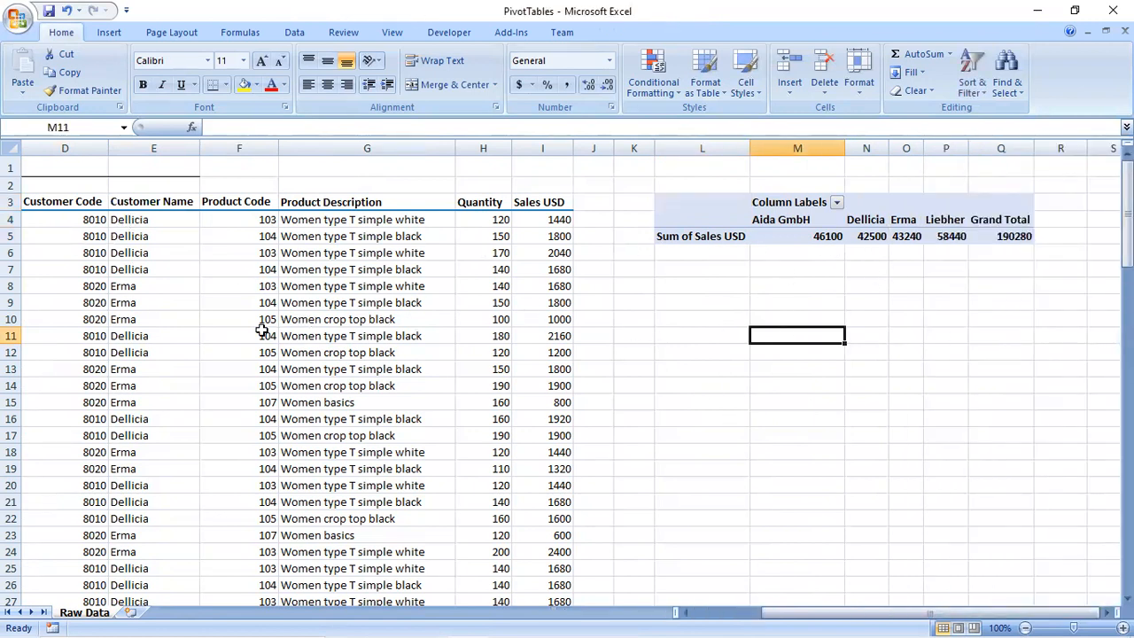
click(152, 288)
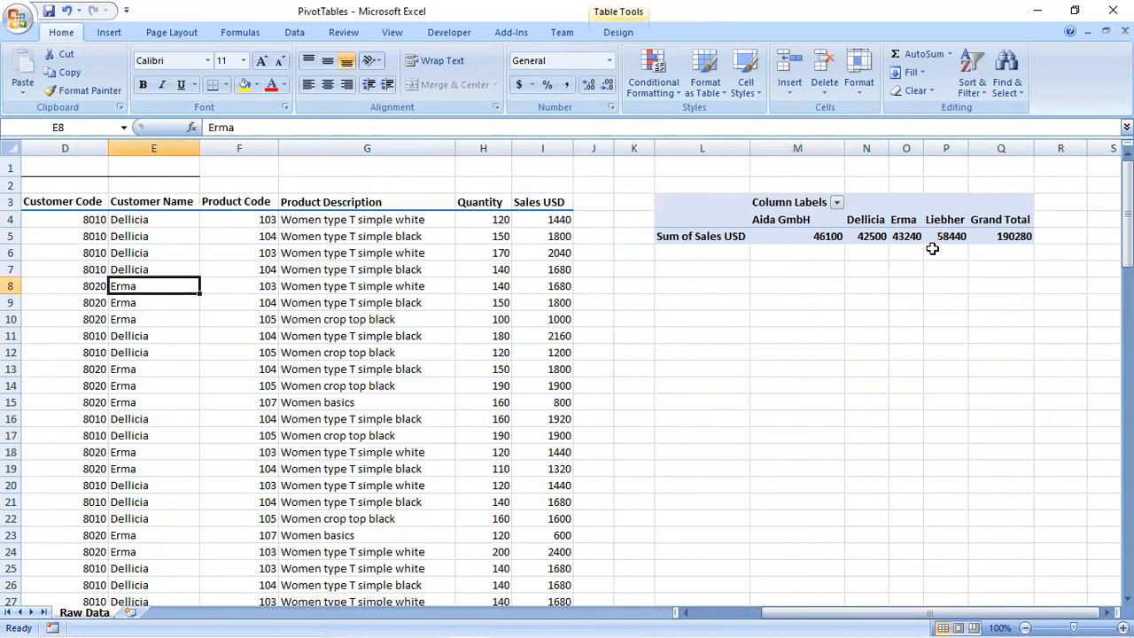
- Look up the Liebher entries in the raw data's Customer Name column
scroll(193, 387, down, 5)
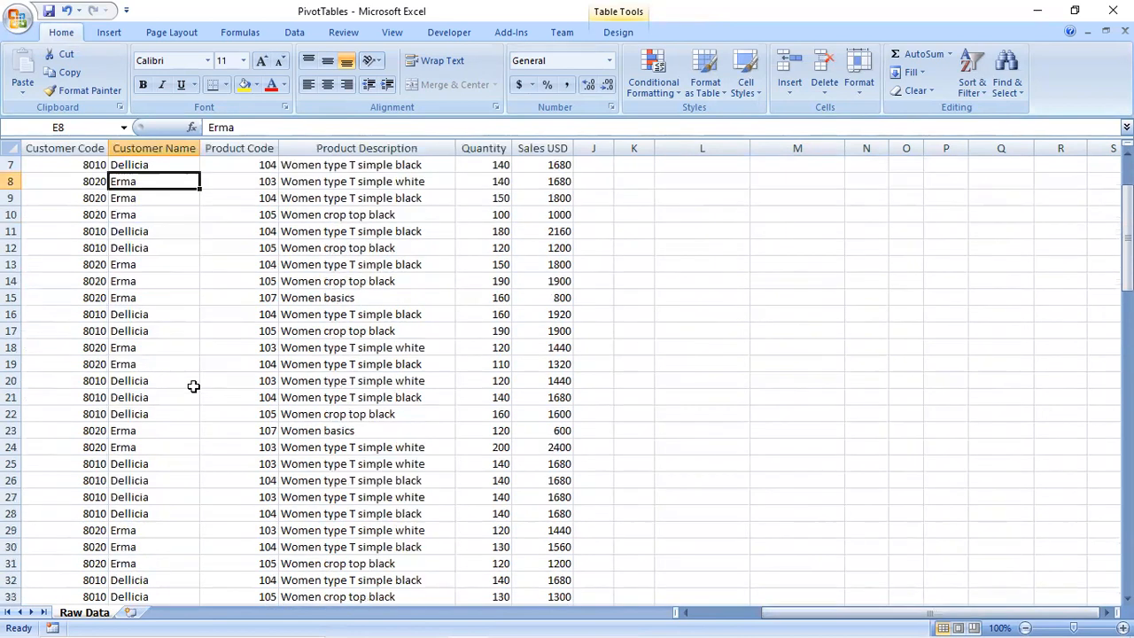
scroll(193, 386, down, 10)
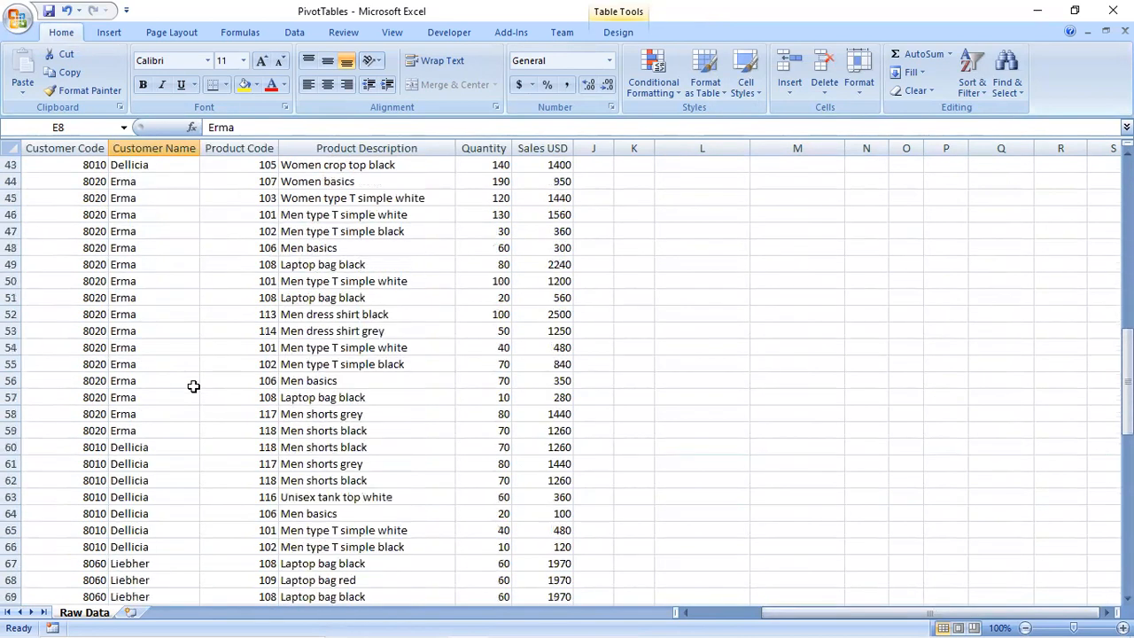
scroll(193, 386, down, 1)
click(151, 465)
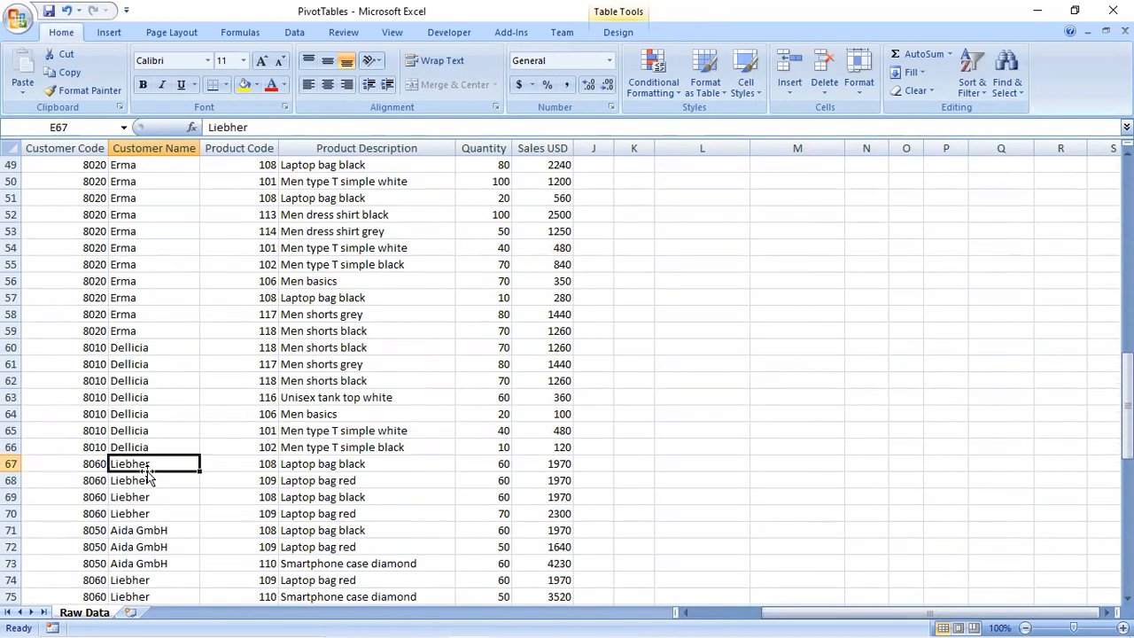
scroll(934, 376, up, 16)
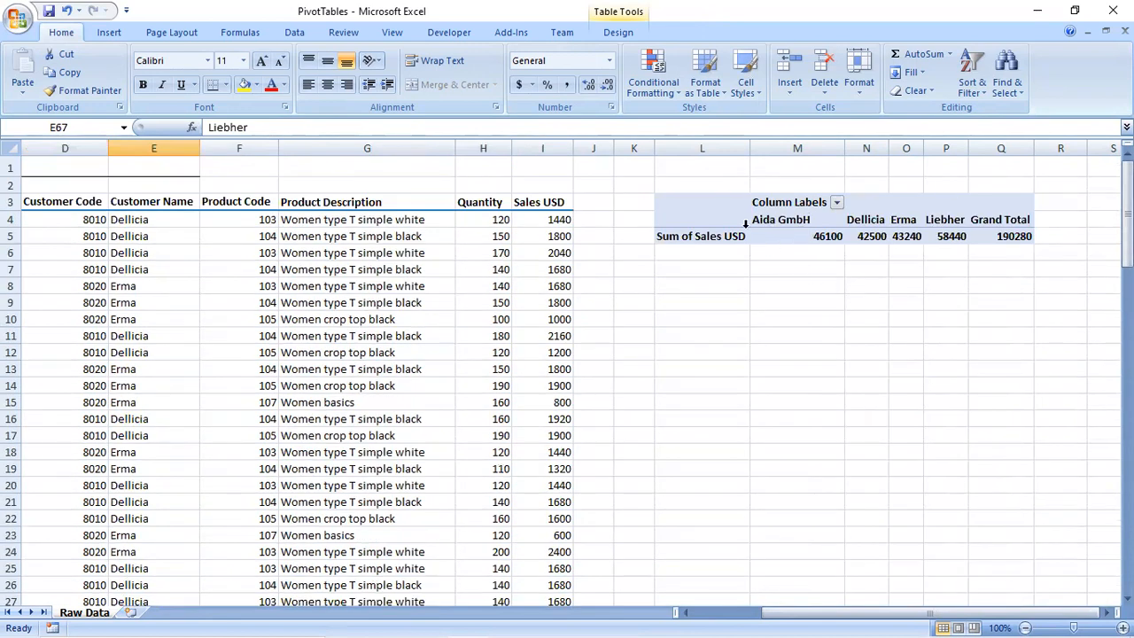
- Check the Liebher and Aida GmbH entries in the raw data's Customer Name column against the PivotTable's customer headings
mouse_move(794, 228)
scroll(216, 370, down, 4)
scroll(215, 370, down, 13)
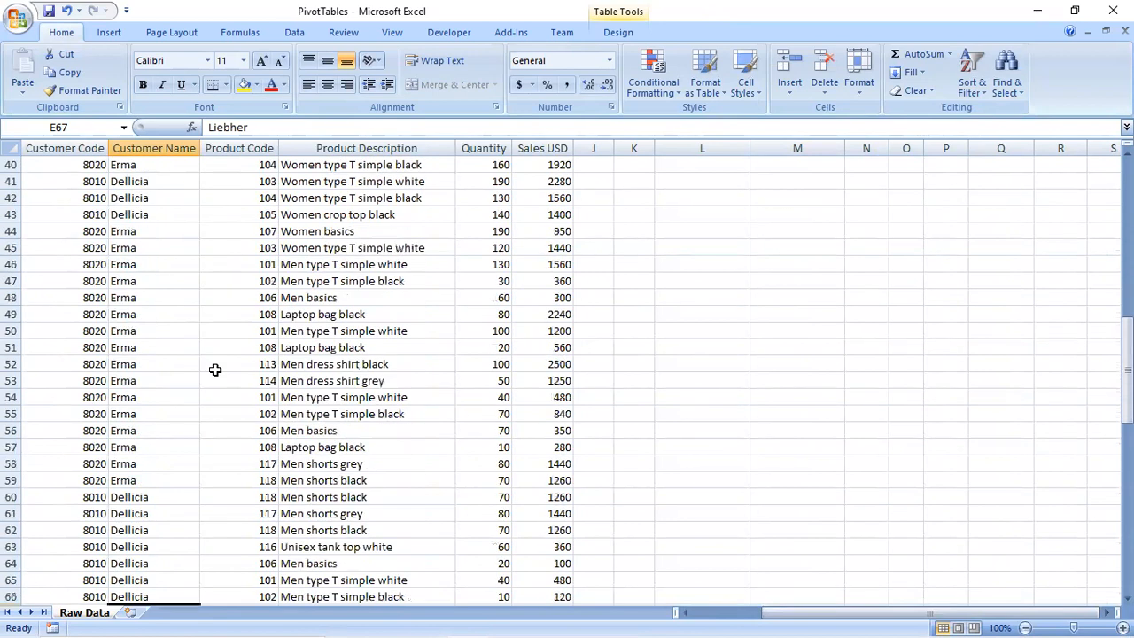
click(159, 481)
click(161, 499)
click(164, 516)
click(172, 481)
click(172, 503)
scroll(797, 456, up, 17)
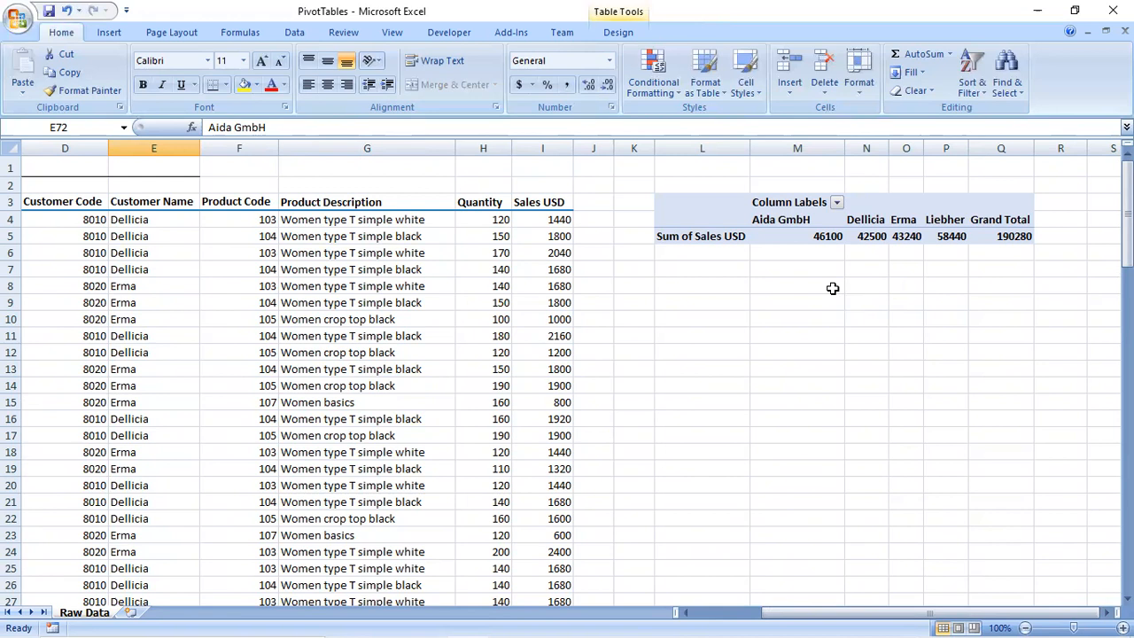
- Move Customer Name from the PivotTable's column labels to its row labels
click(216, 316)
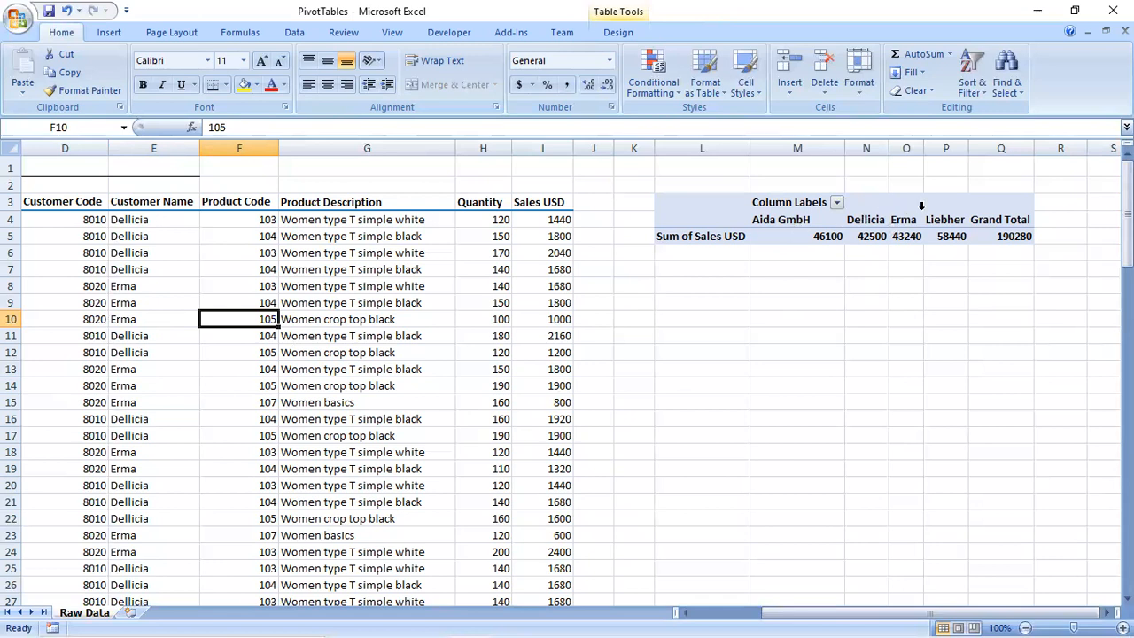
click(886, 205)
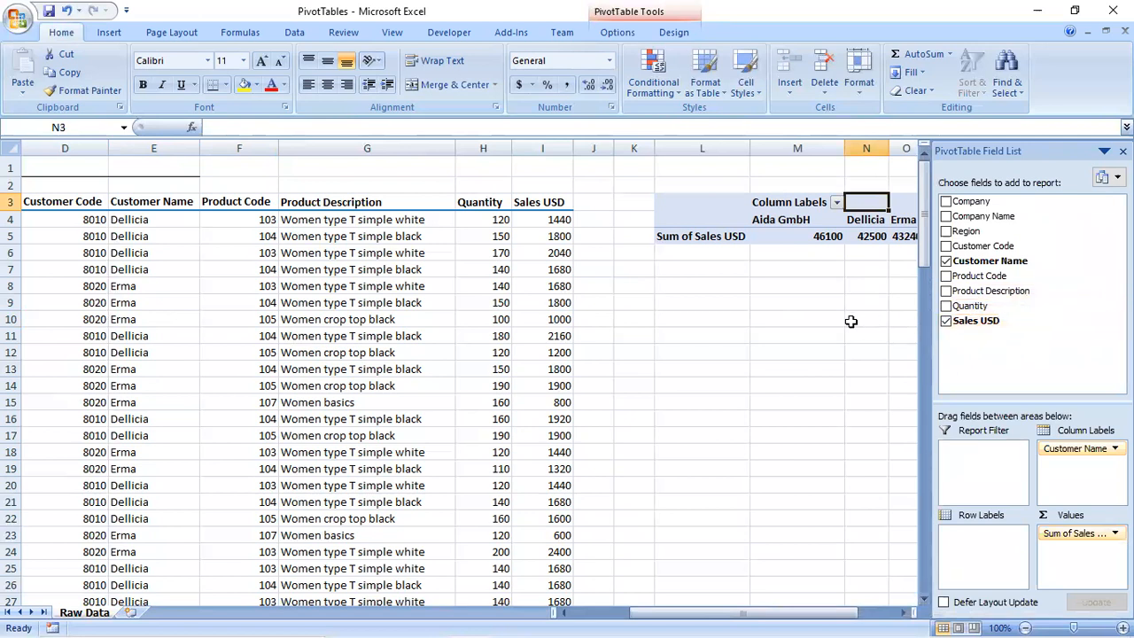
drag(773, 612, 866, 611)
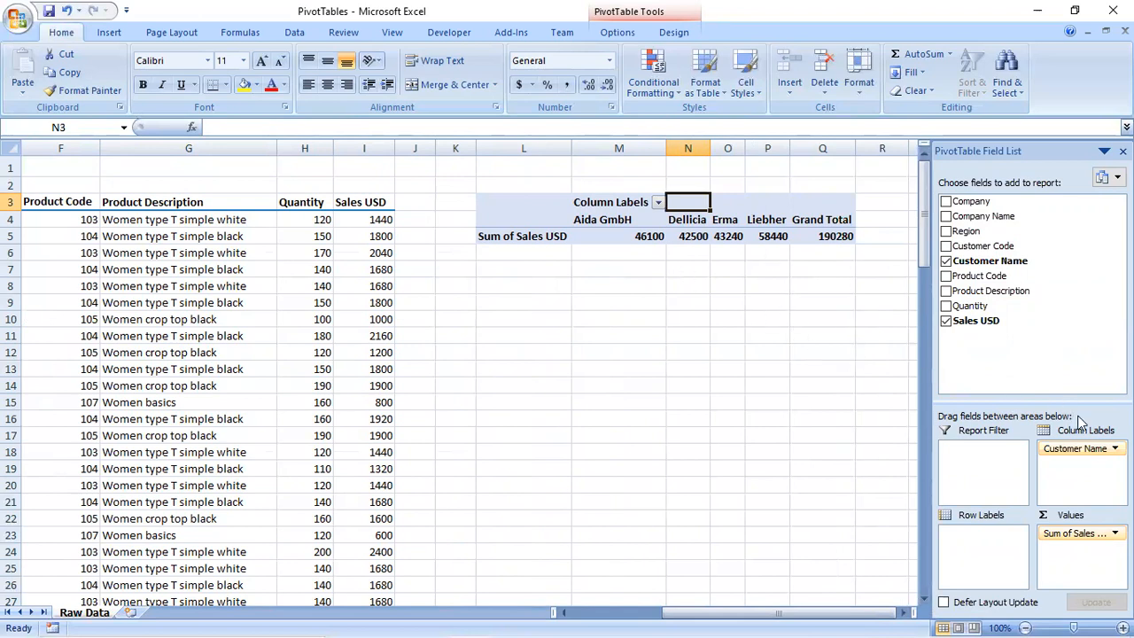
drag(1083, 449, 983, 532)
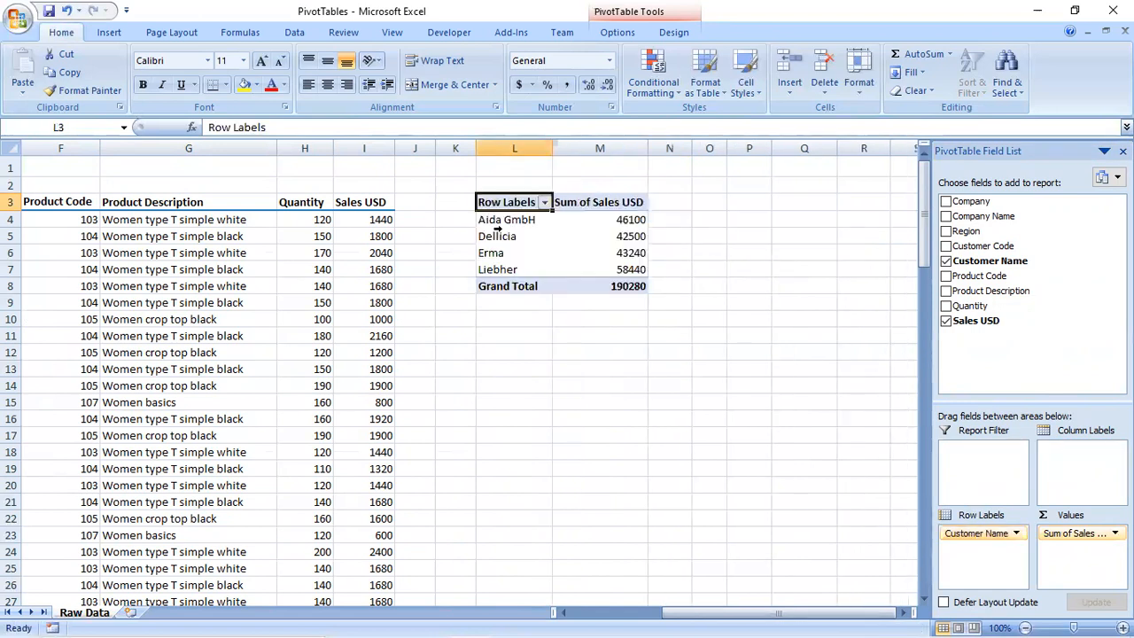
click(511, 209)
click(512, 238)
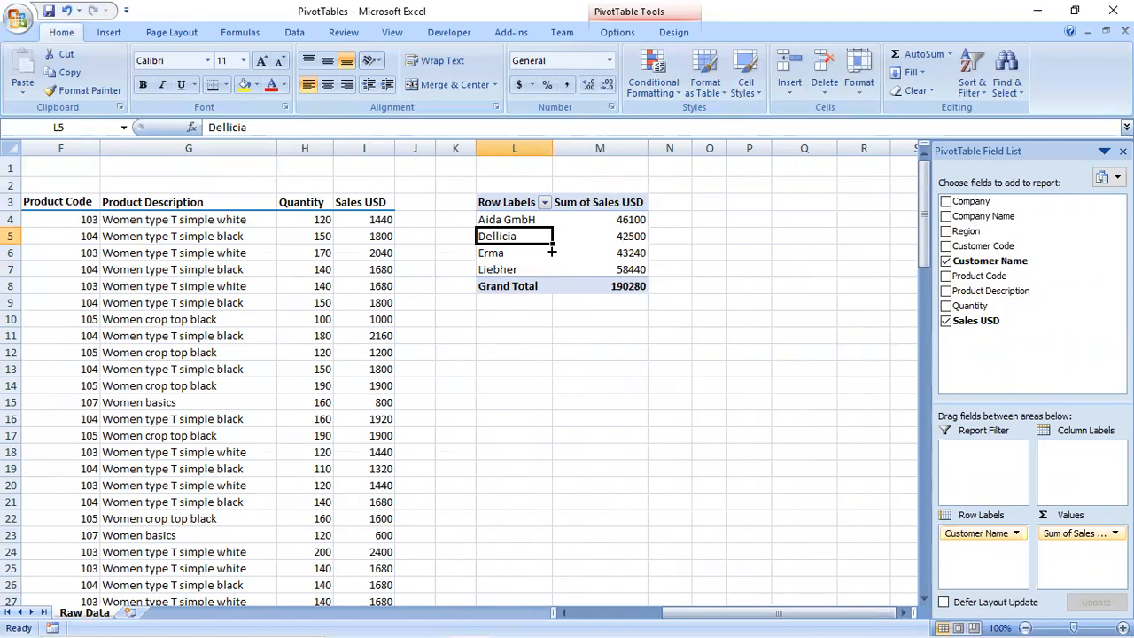
mouse_move(567, 280)
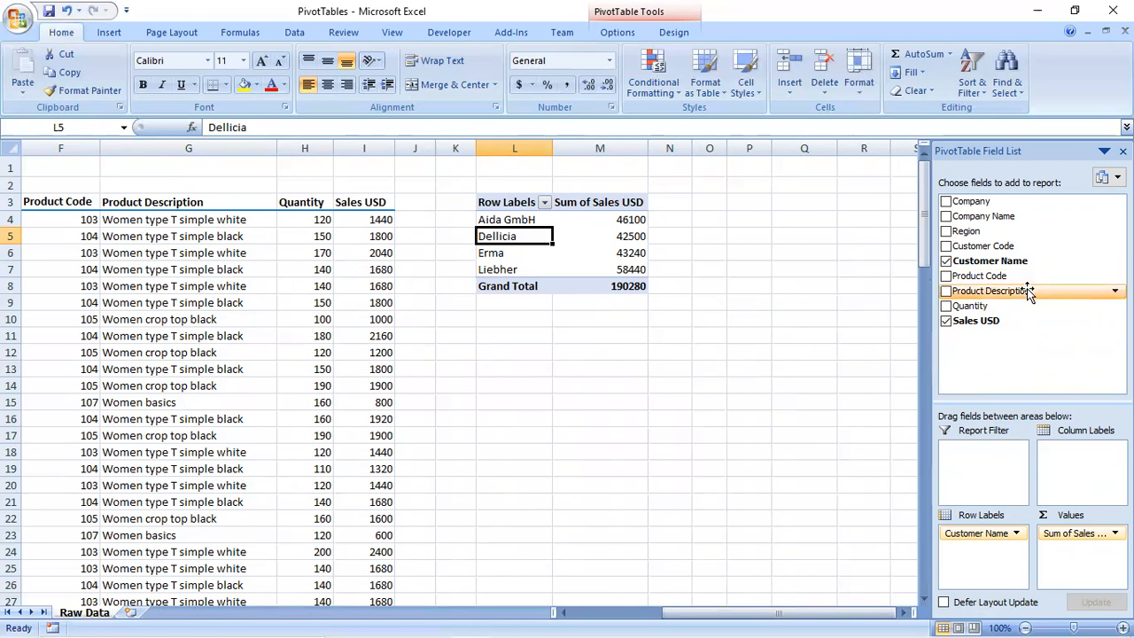
- Add Product Description to the PivotTable's column labels
drag(1028, 295, 1085, 457)
drag(705, 613, 691, 583)
click(433, 254)
click(430, 271)
click(436, 290)
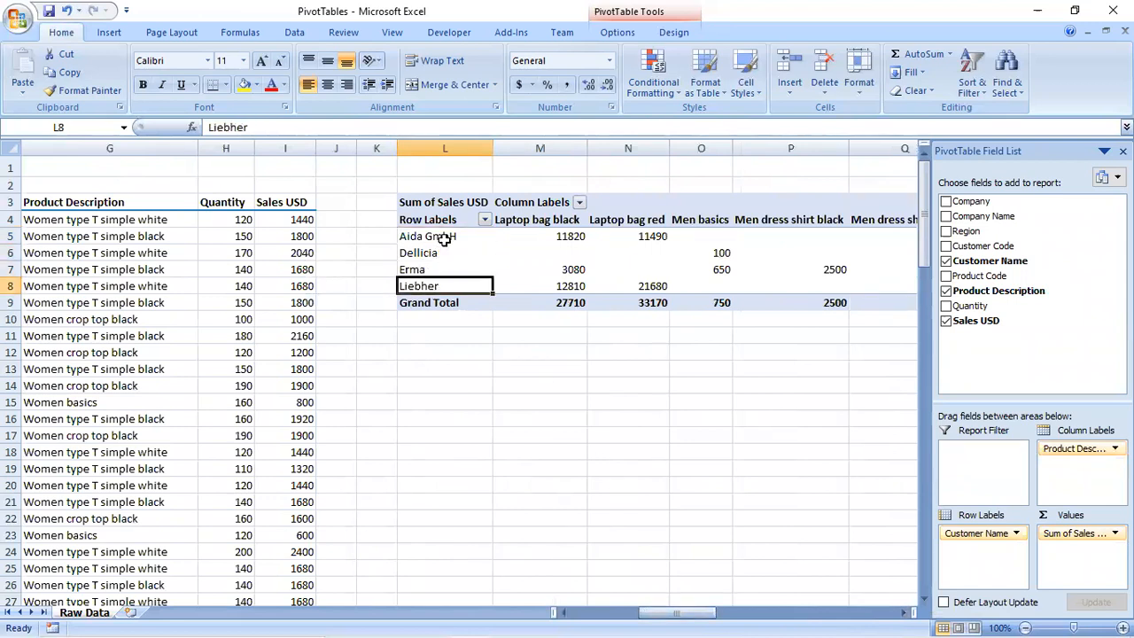
- Examine Aida GmbH's Sales USD for Laptop bag black and Laptop bag red in the PivotTable
click(445, 238)
click(553, 237)
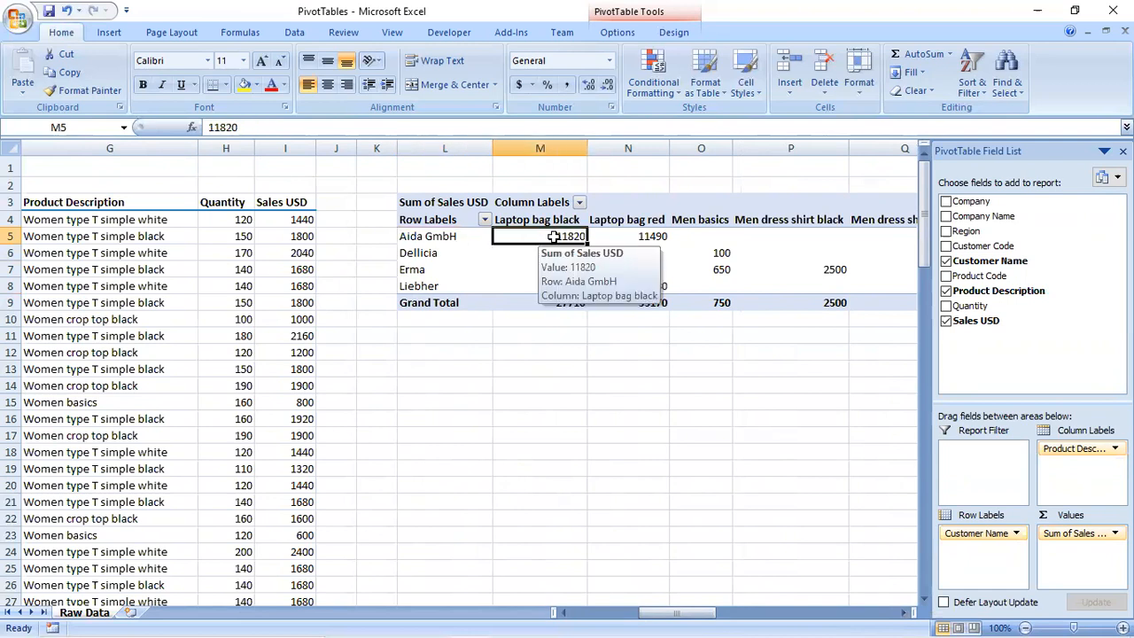
click(454, 236)
click(440, 254)
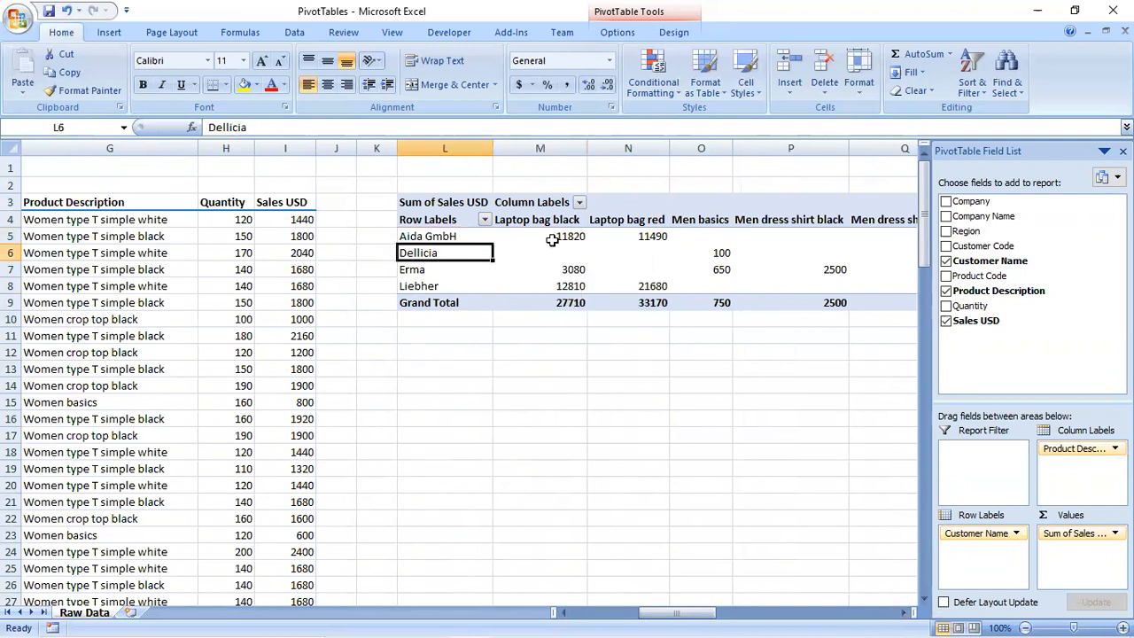
click(551, 236)
click(631, 235)
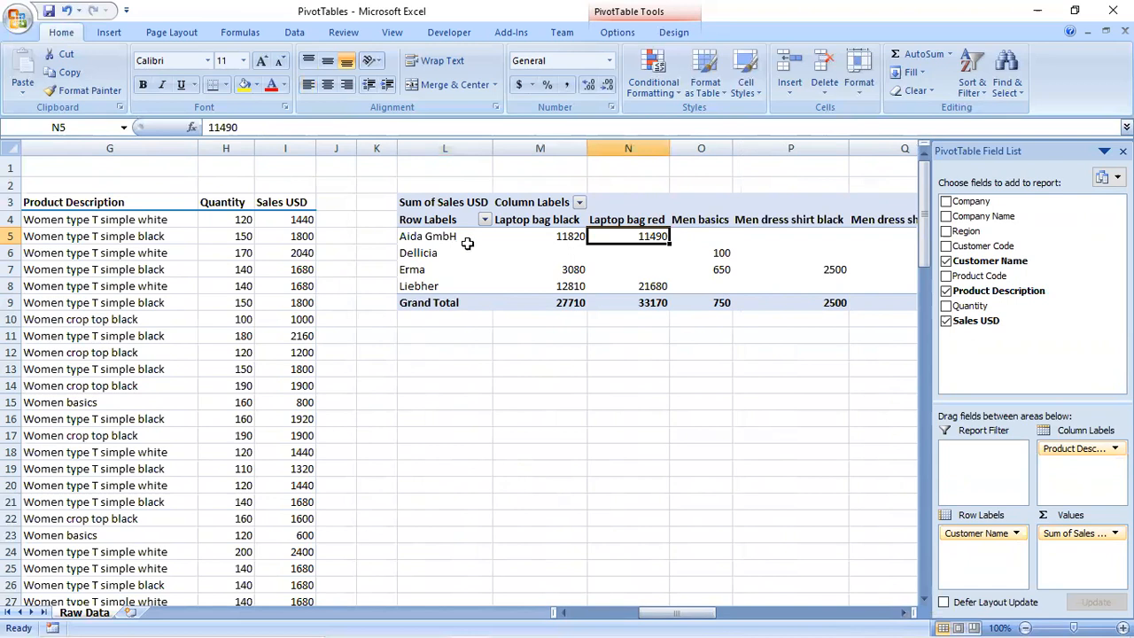
click(451, 236)
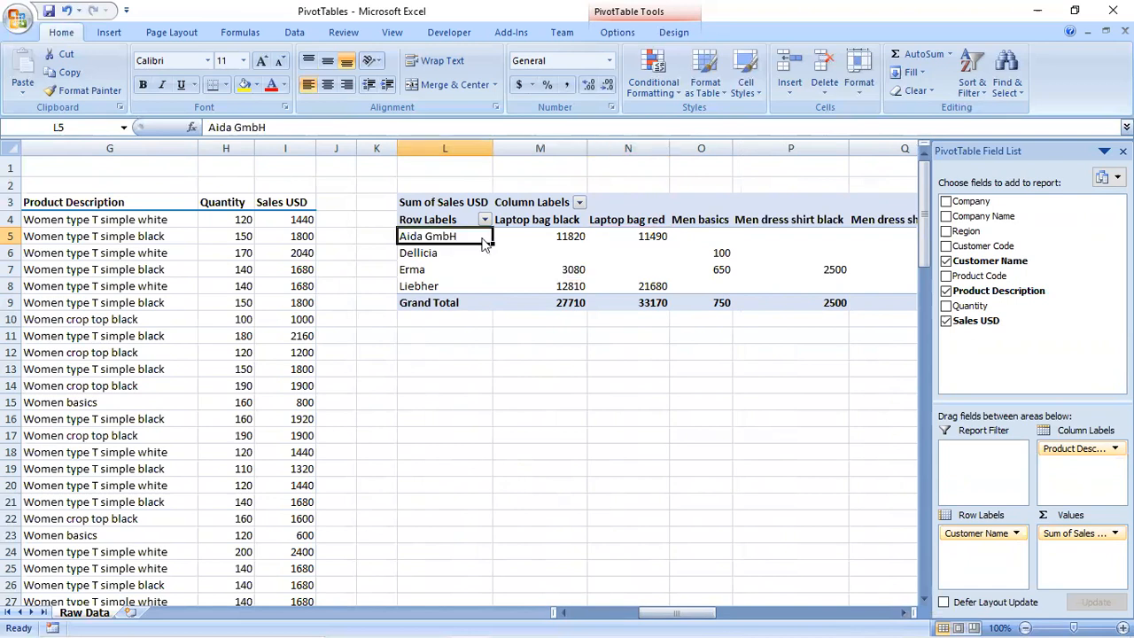
click(554, 236)
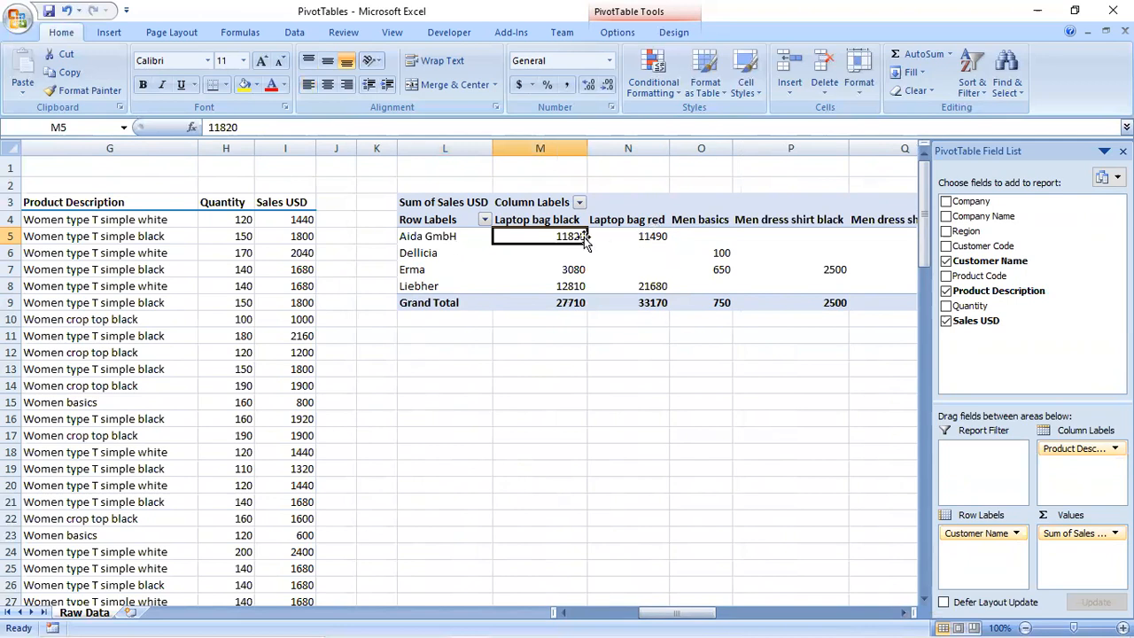
click(648, 236)
mouse_move(651, 233)
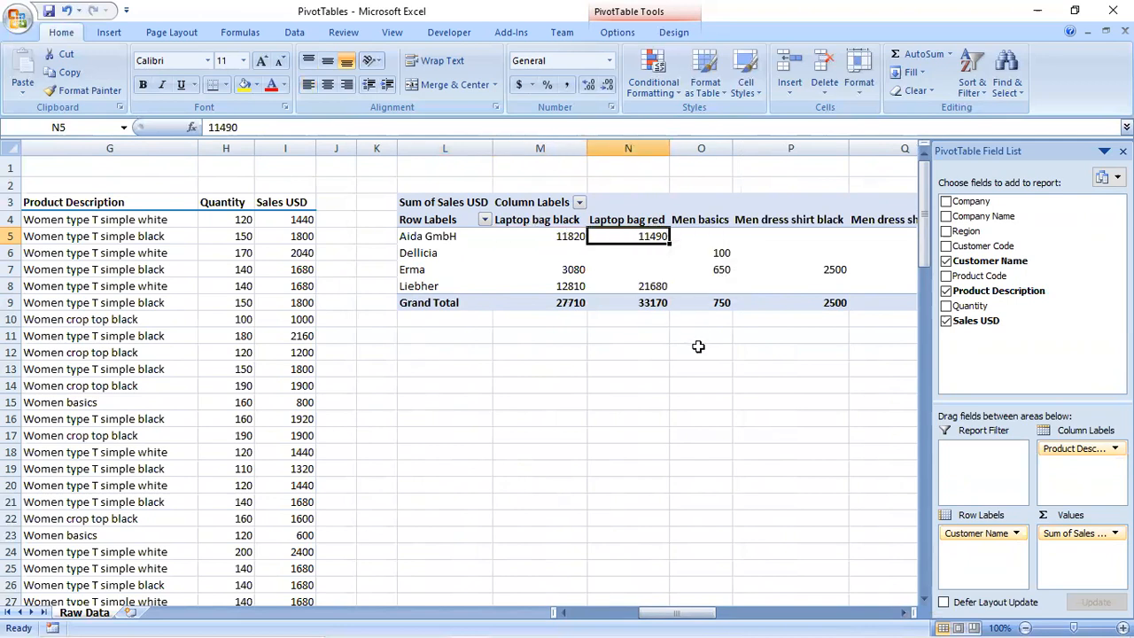
- Read across the Aida GmbH row through the product columns, including the smartphone cases, and return to the first products
key(Right)
key(Right)
key(Right)
key(Right)
key(Right)
key(Right)
key(Right)
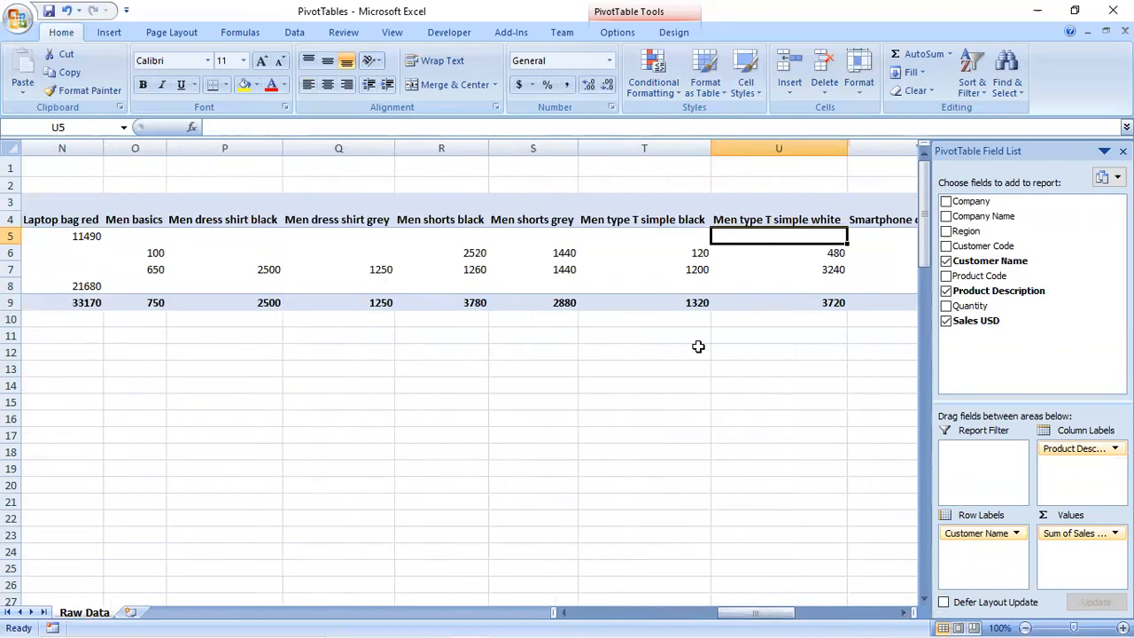
key(Right)
key(Right)
key(Left)
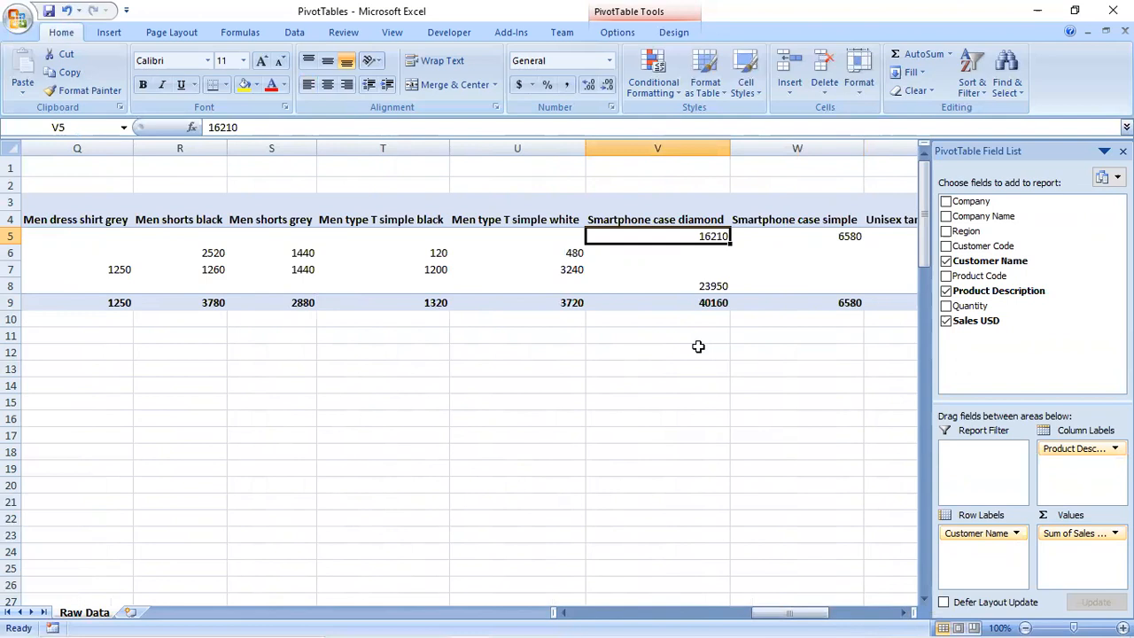
key(Right)
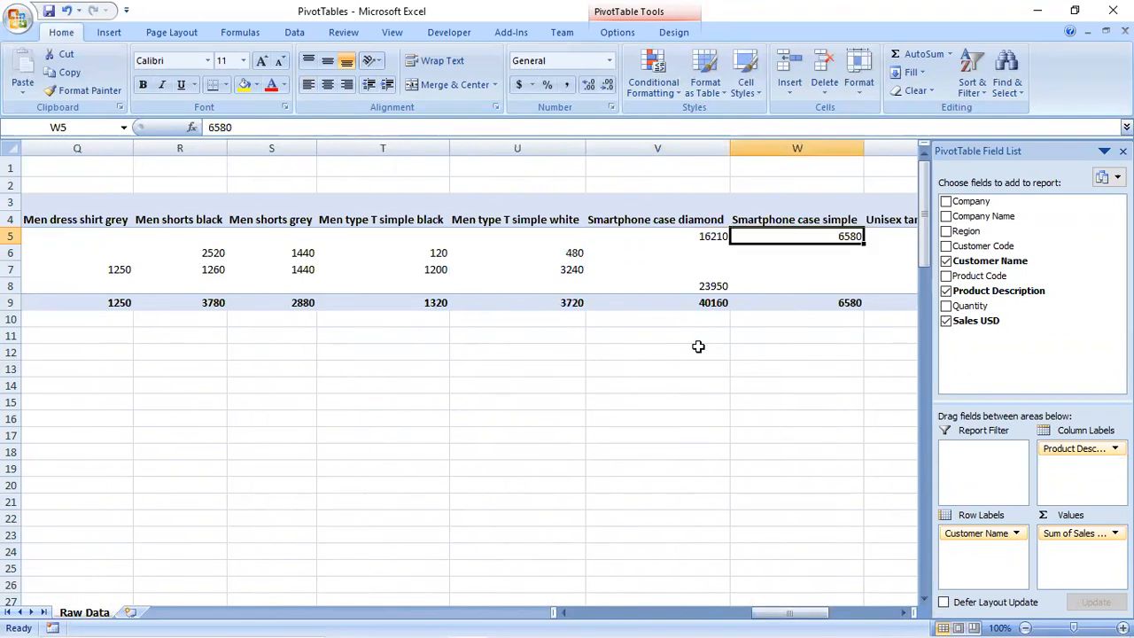
key(Right)
key(Left)
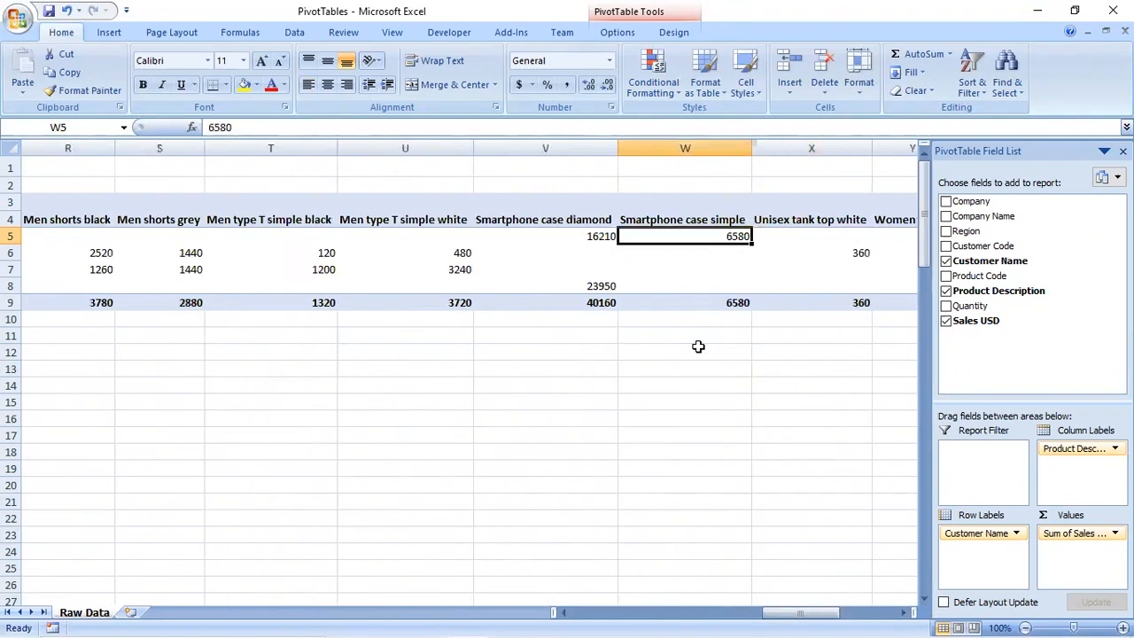
key(Right)
key(Right)
key(Left)
key(Left)
key(Left)
key(Left)
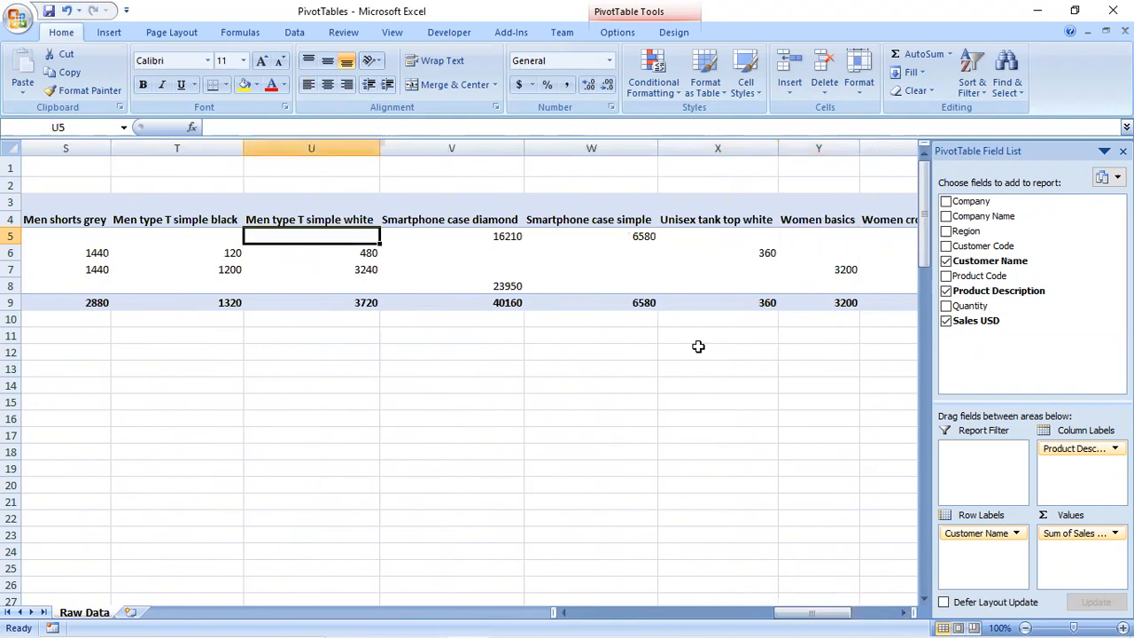
key(Left)
key(Left)
key(Left)
key(Left)
key(Left)
key(Left)
key(Left)
key(Left)
key(Left)
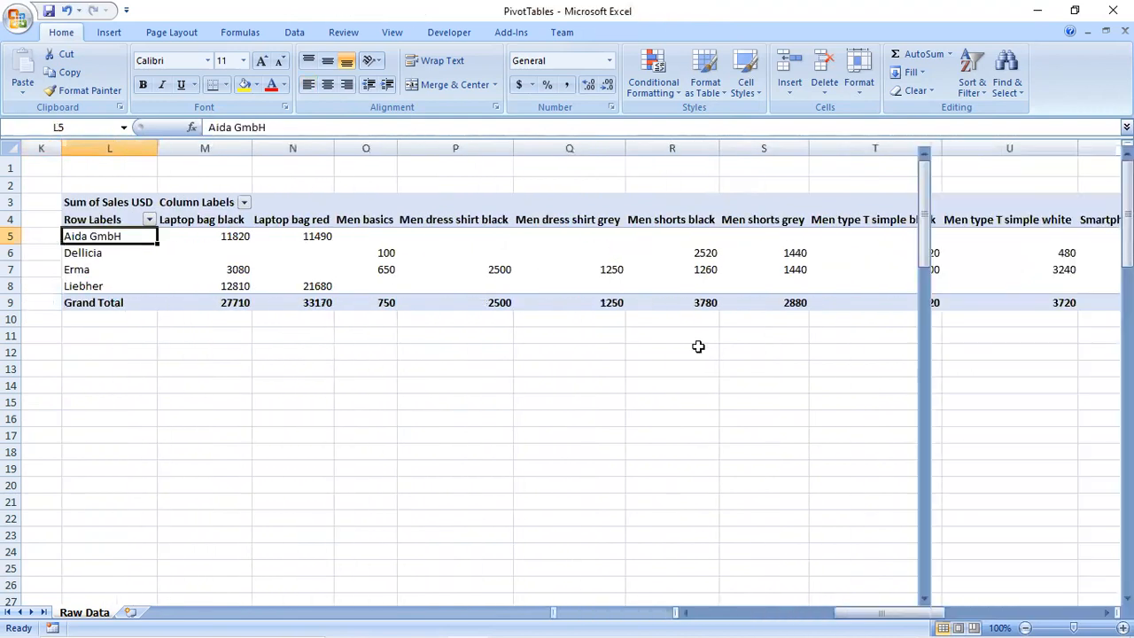
key(Right)
key(Right)
key(Right)
key(Right)
key(Right)
key(Left)
key(Left)
key(Left)
key(Left)
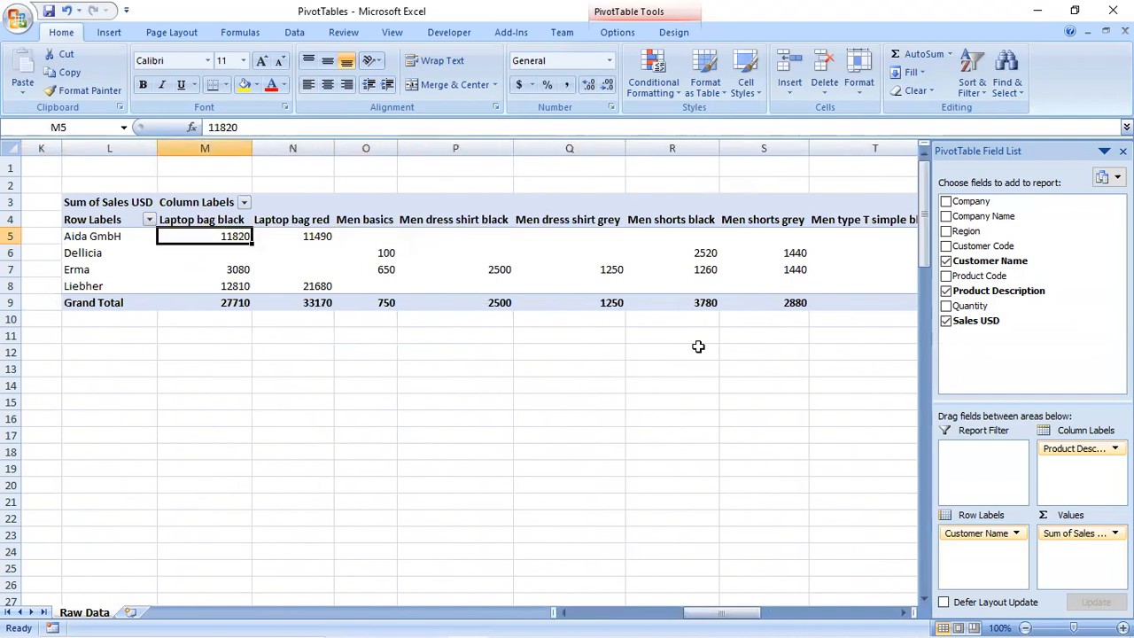
key(Right)
key(Right)
key(Right)
key(Right)
key(Right)
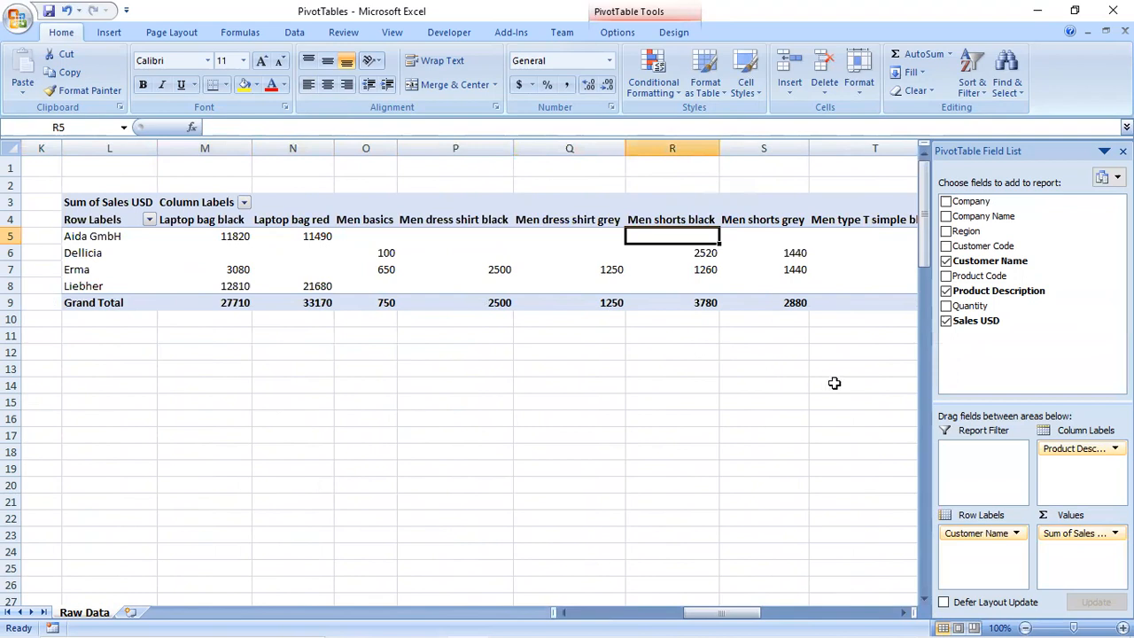
- Rearrange the PivotTable with Customer Name in the column labels and Product Description in the row labels
drag(1069, 450, 999, 297)
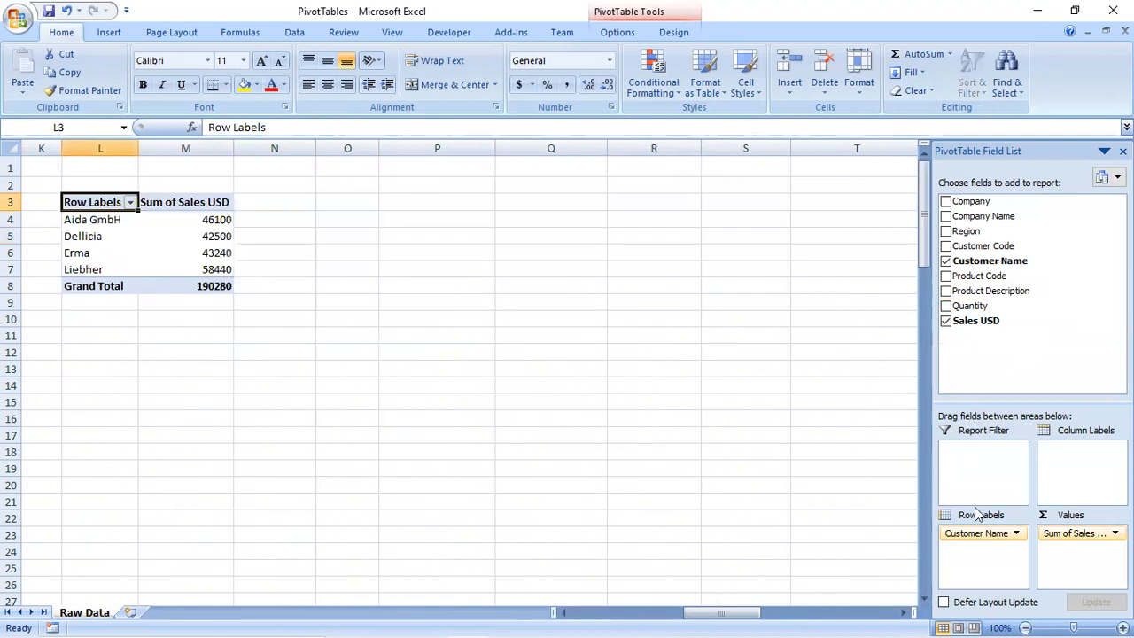
drag(980, 532, 1079, 449)
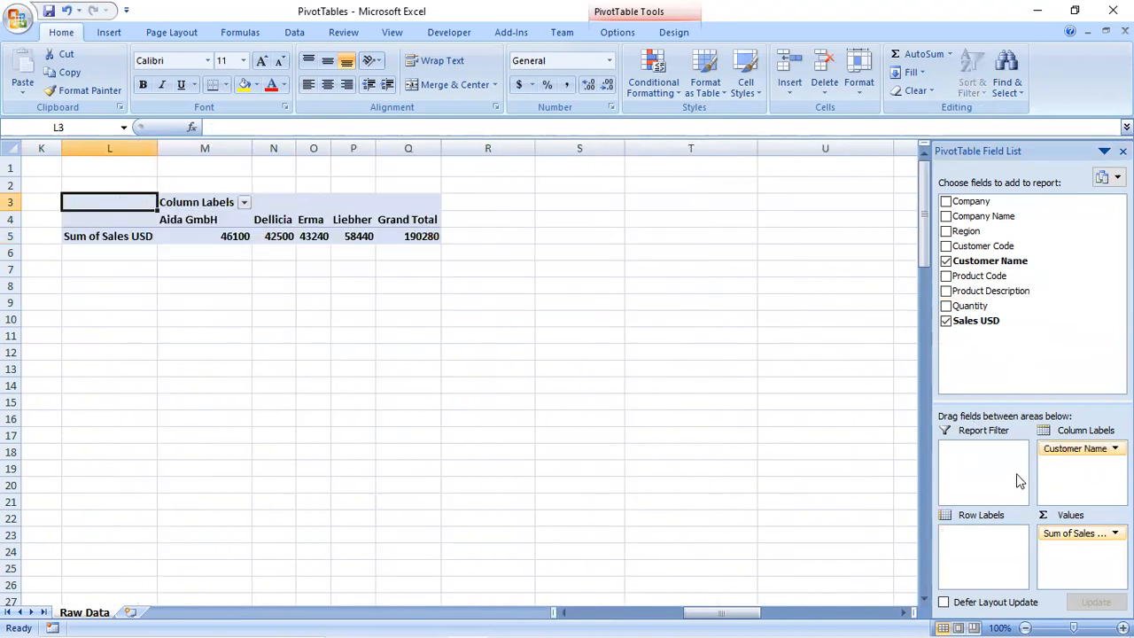
drag(1020, 291, 989, 537)
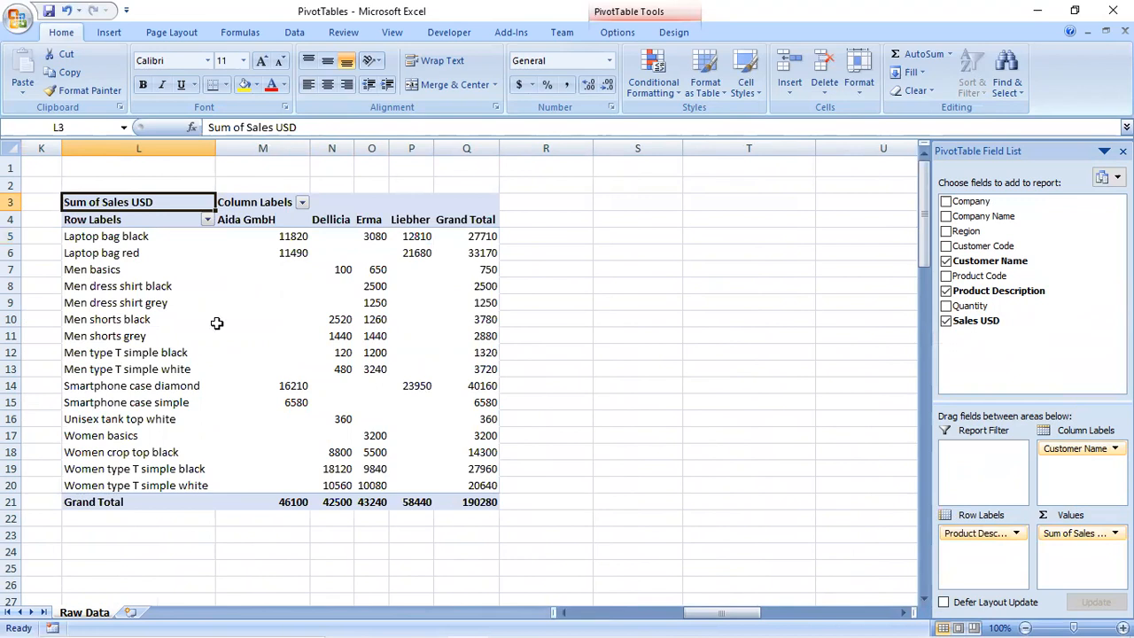
mouse_move(294, 389)
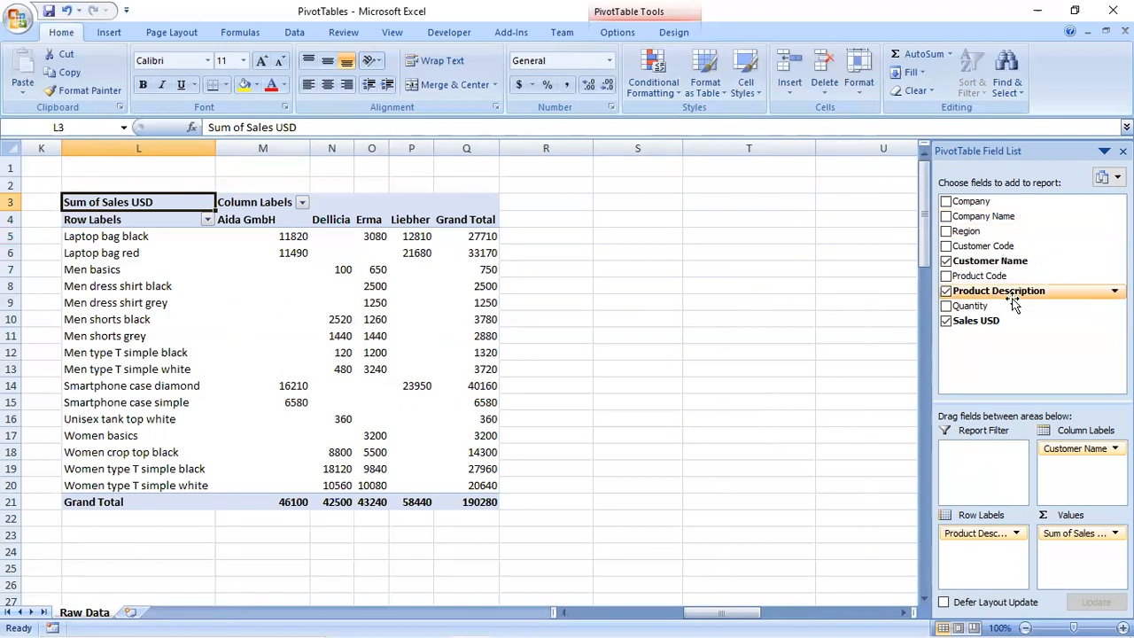
- Add Region as the PivotTable's report filter and filter the report to America
drag(997, 233, 973, 451)
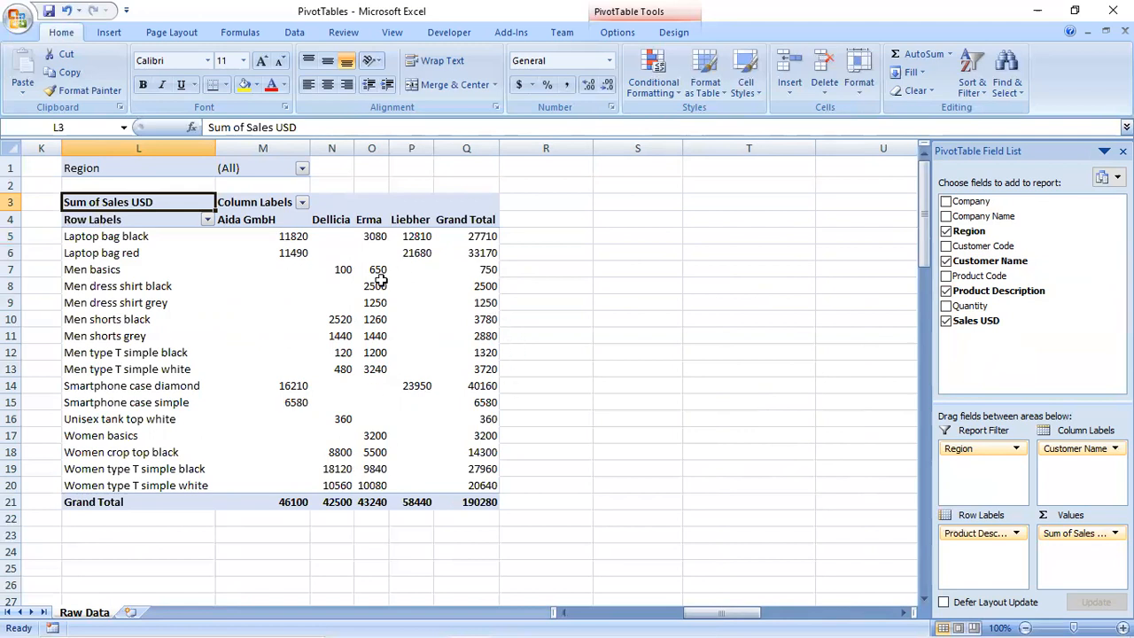
mouse_move(314, 346)
click(302, 170)
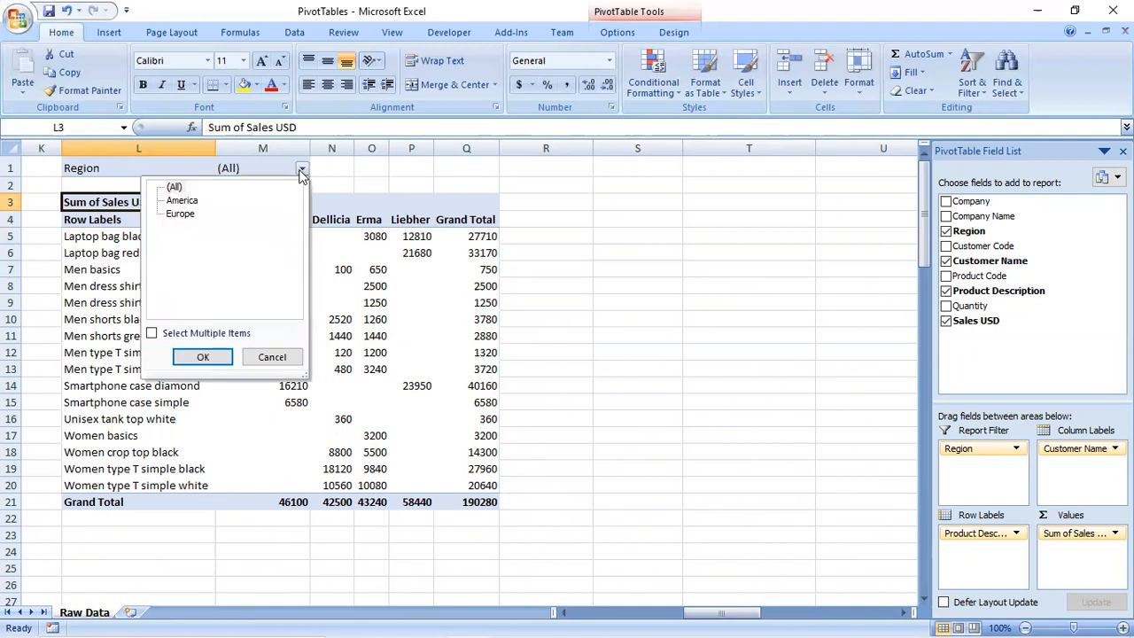
click(186, 204)
click(203, 356)
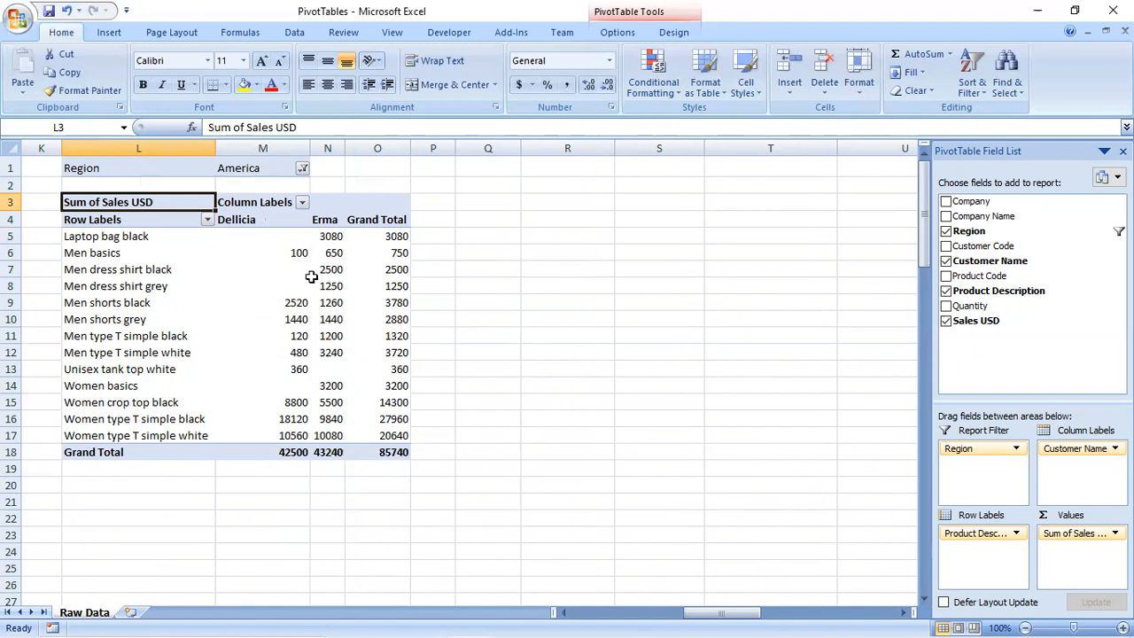
- Compare the America and Europe entries in the raw data's Region column and return to the PivotTable
mouse_move(312, 278)
click(600, 612)
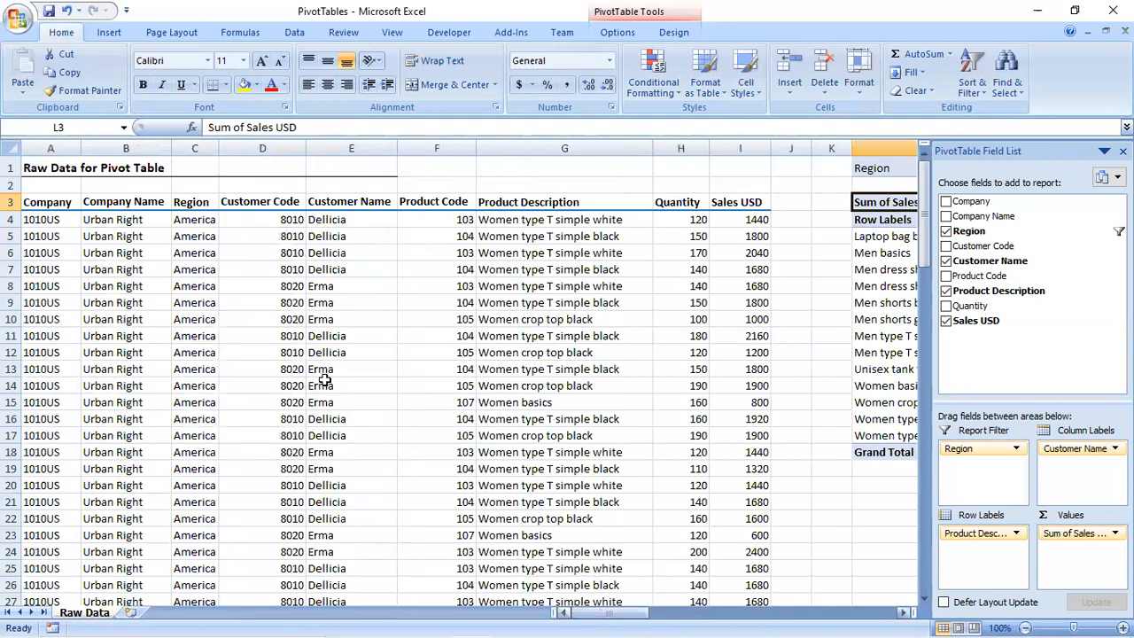
click(209, 222)
scroll(196, 310, down, 17)
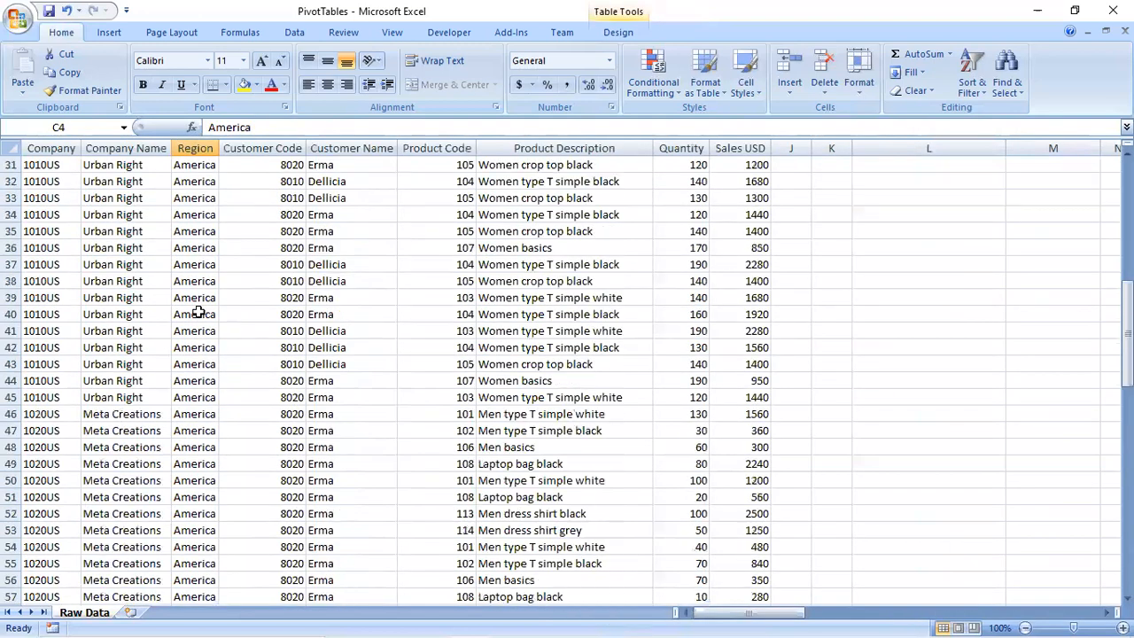
click(195, 380)
scroll(195, 377, up, 18)
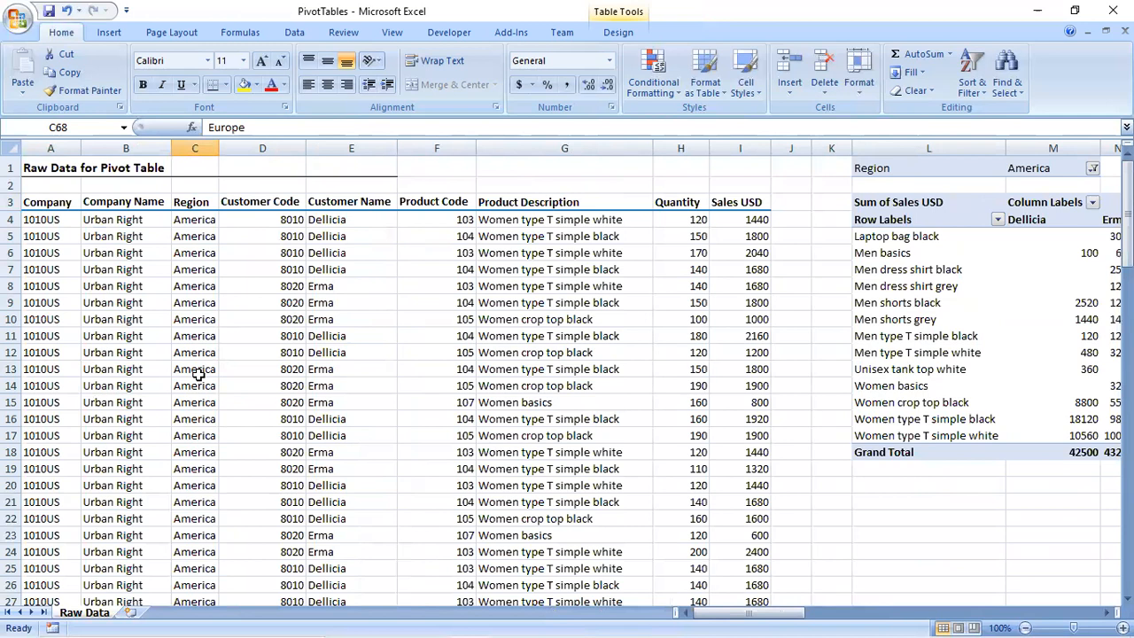
drag(734, 614, 811, 593)
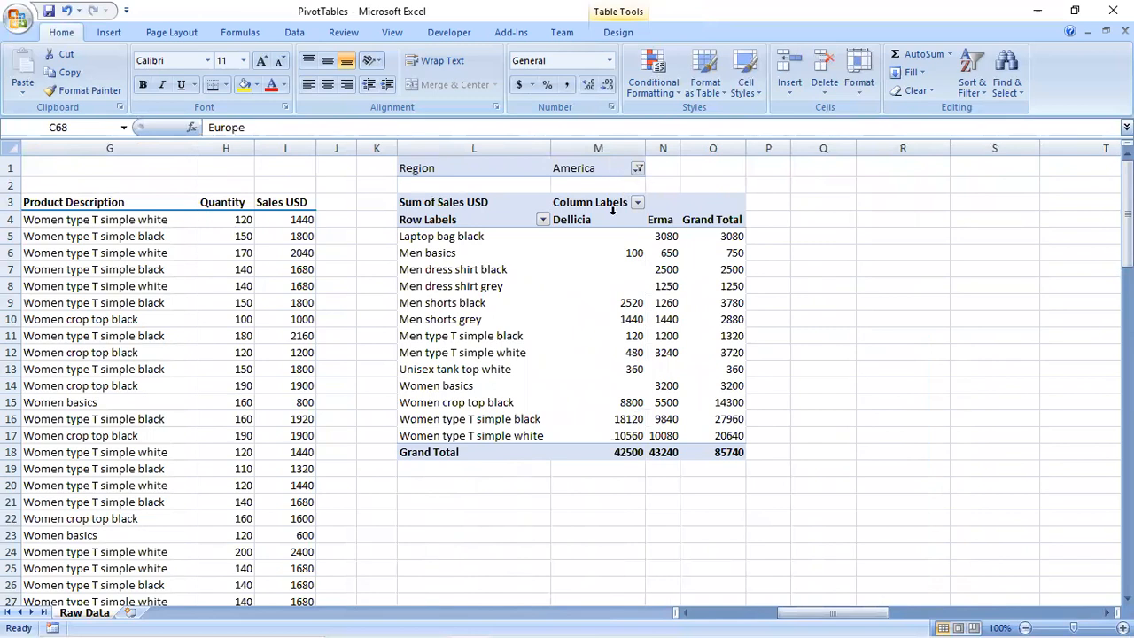
- Examine the products and customer columns that the PivotTable lists for the America region
click(592, 267)
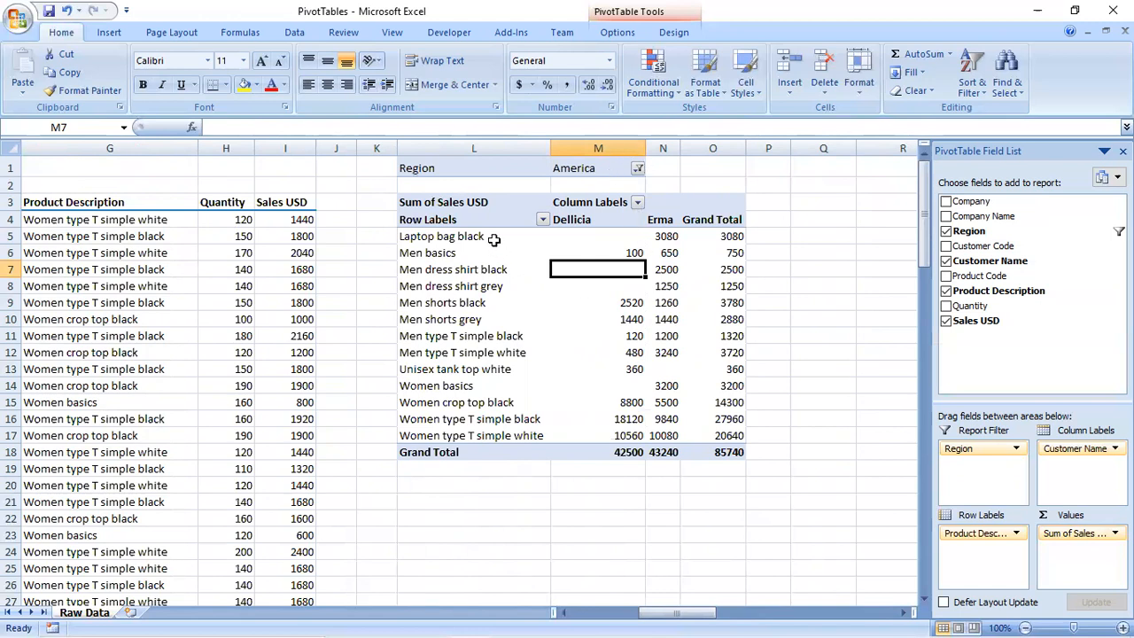
drag(493, 235, 505, 419)
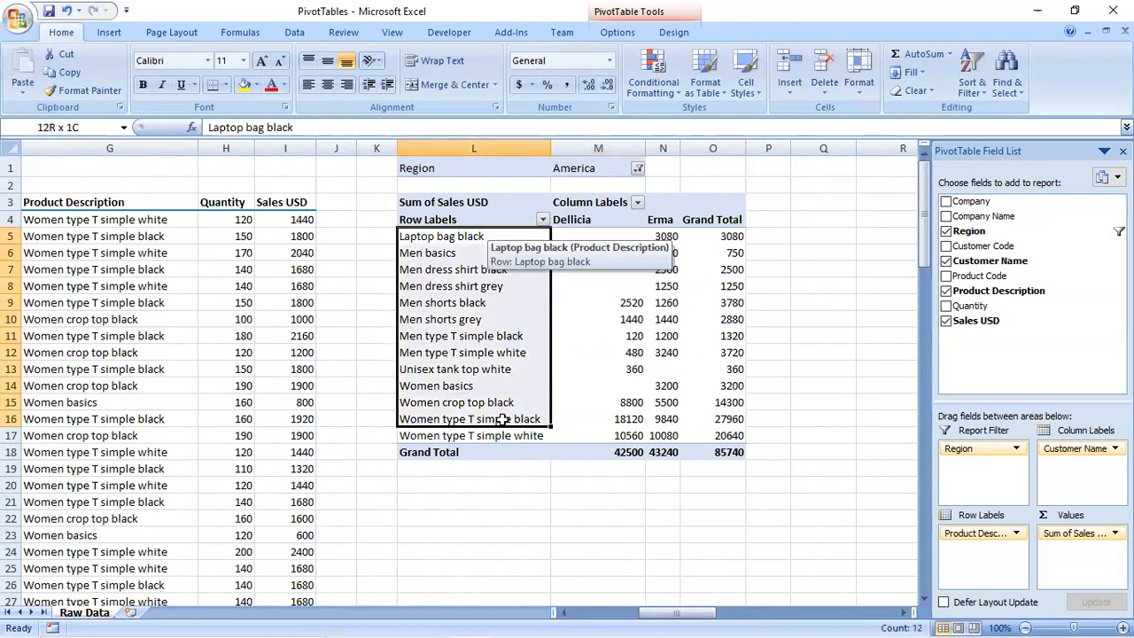
click(613, 220)
click(657, 220)
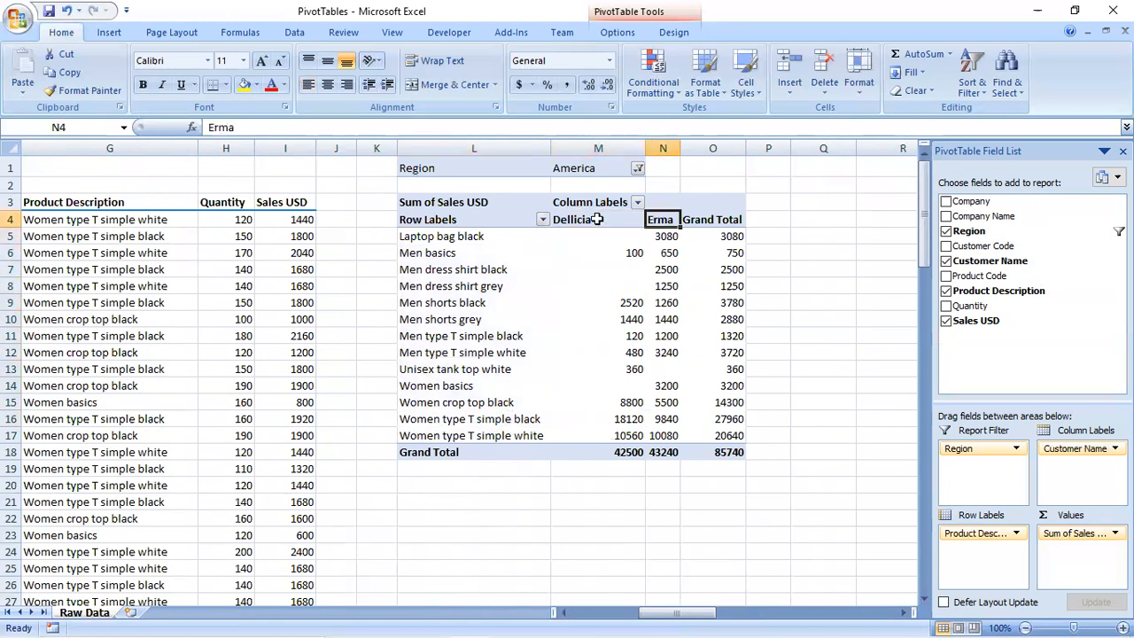
click(580, 220)
click(658, 219)
click(591, 220)
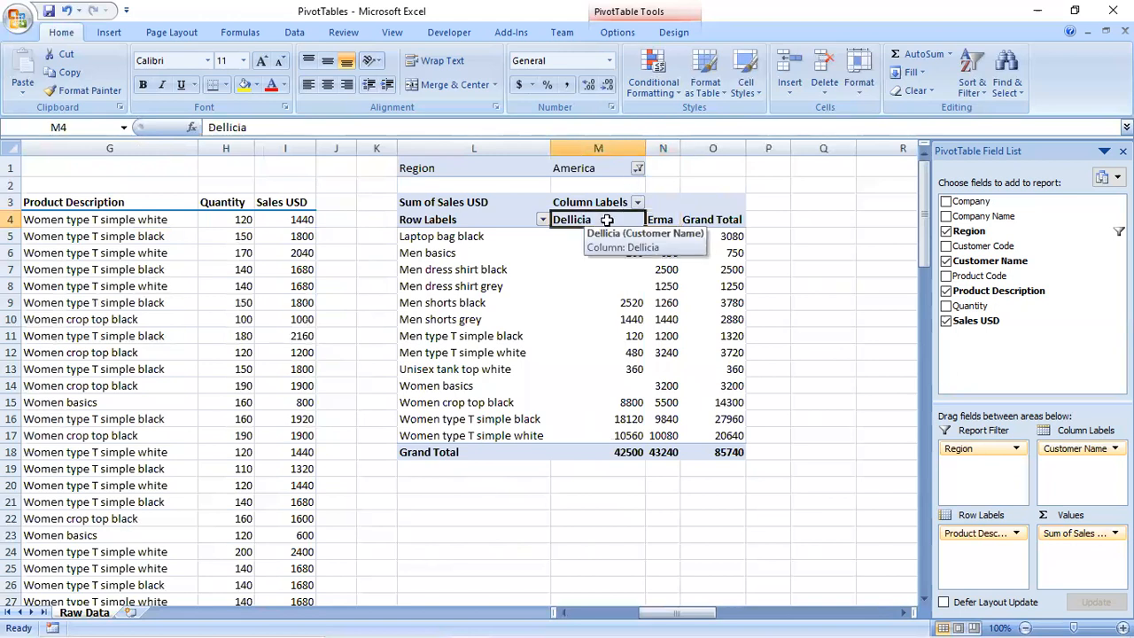
click(661, 220)
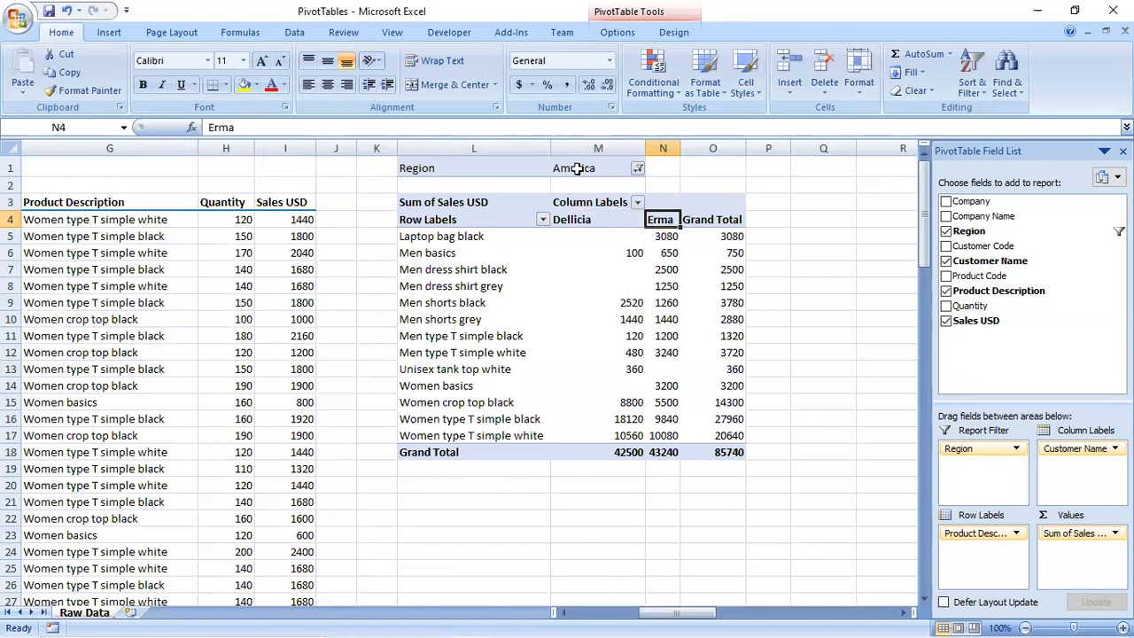
click(590, 221)
click(661, 220)
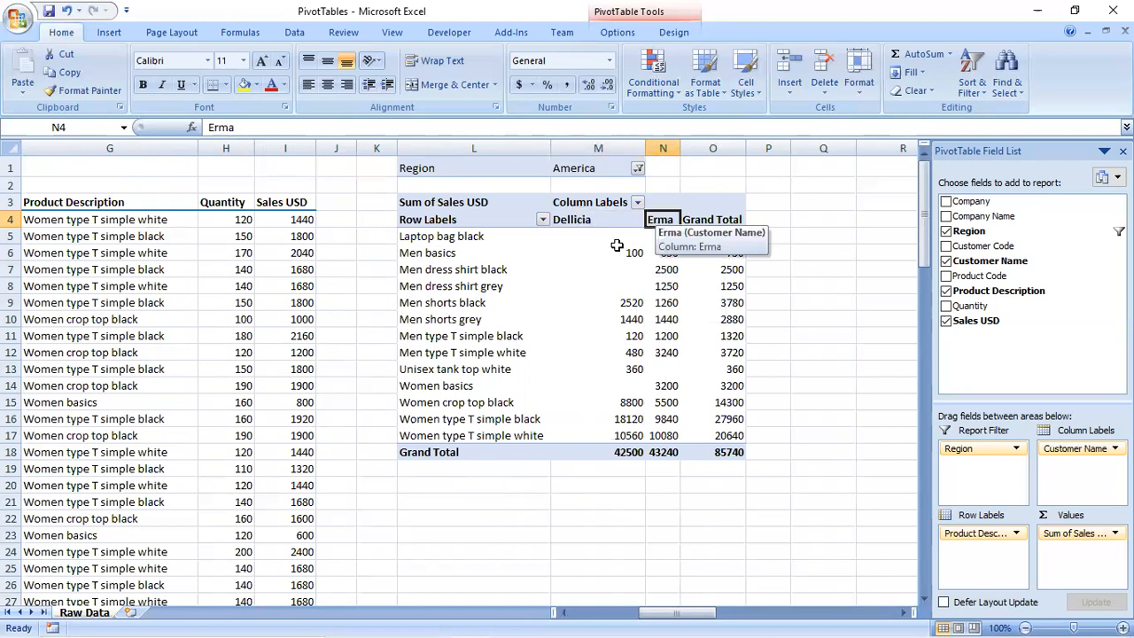
mouse_move(613, 303)
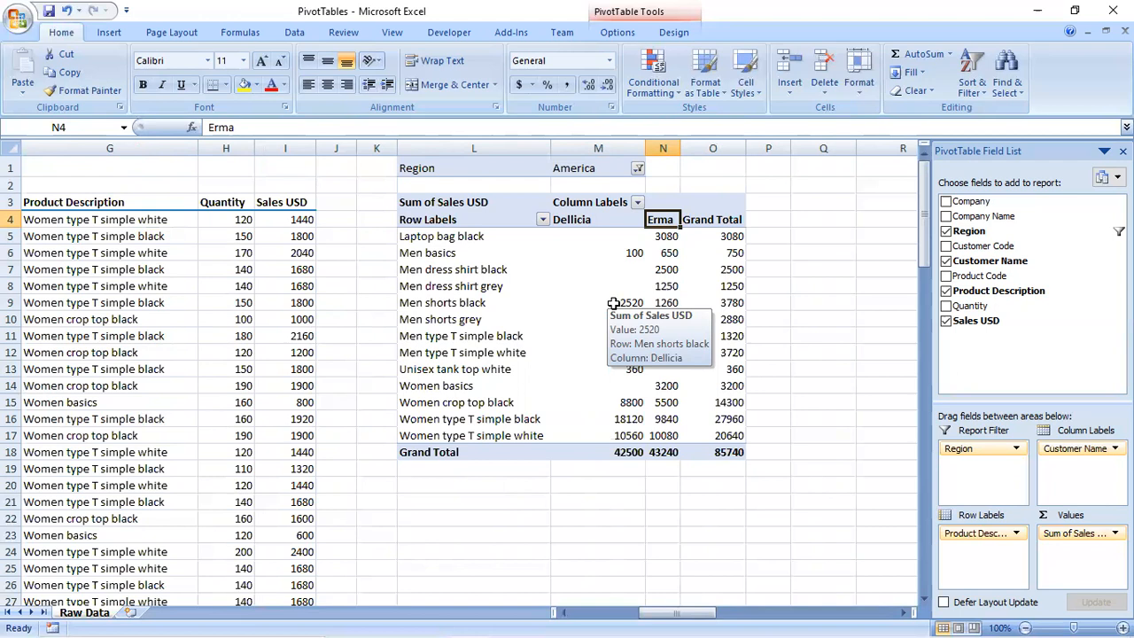
- Change the PivotTable's Region report filter to Europe
click(863, 315)
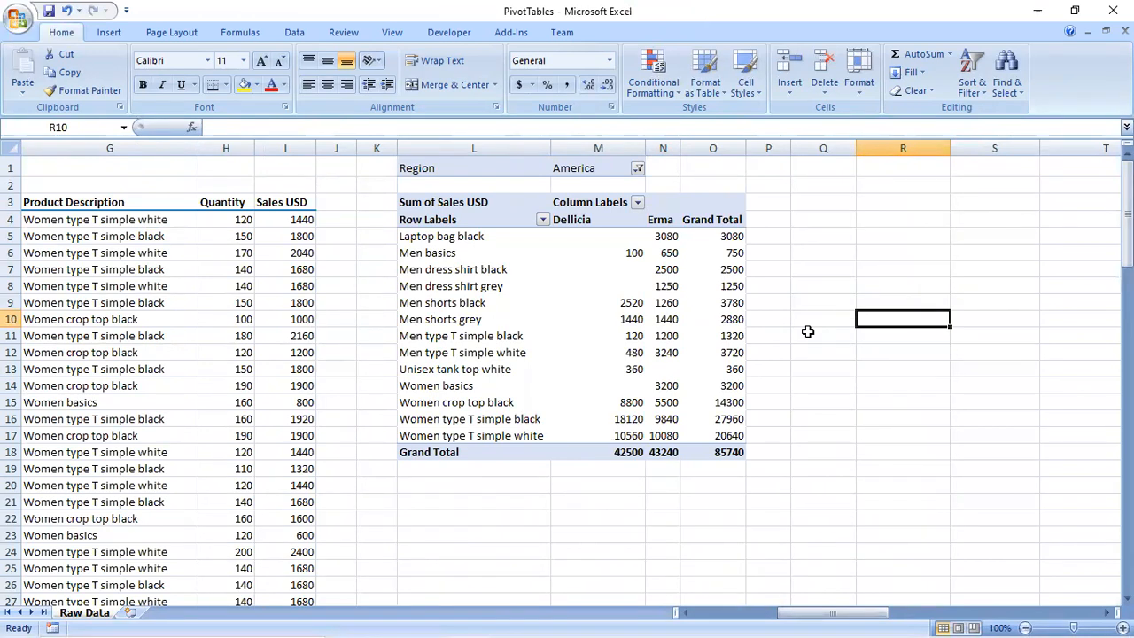
click(638, 165)
click(516, 214)
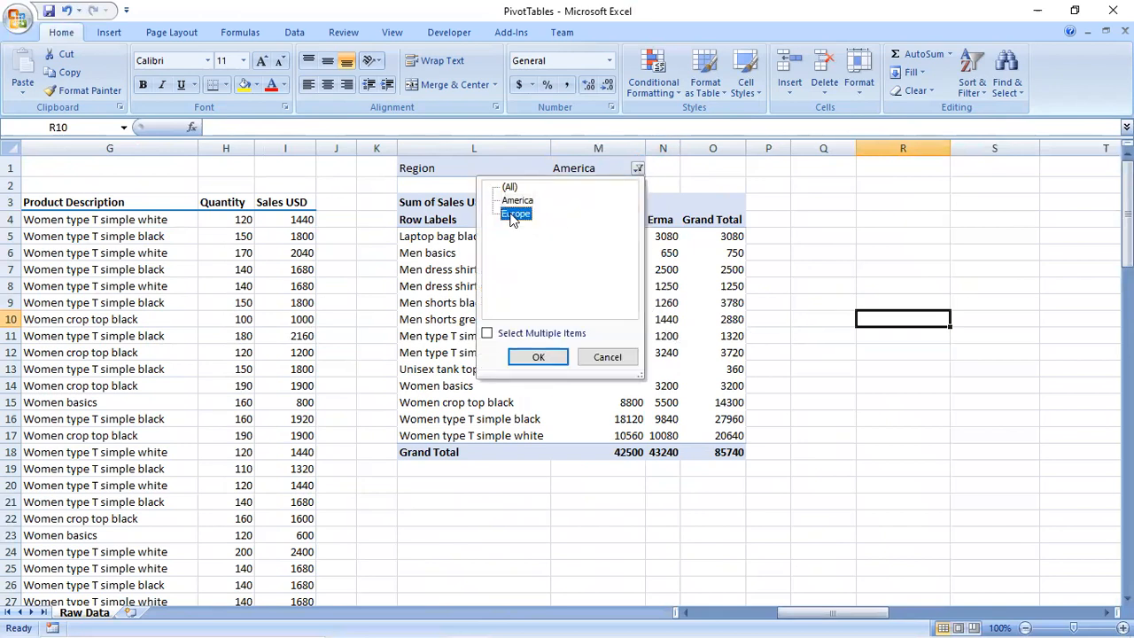
click(535, 358)
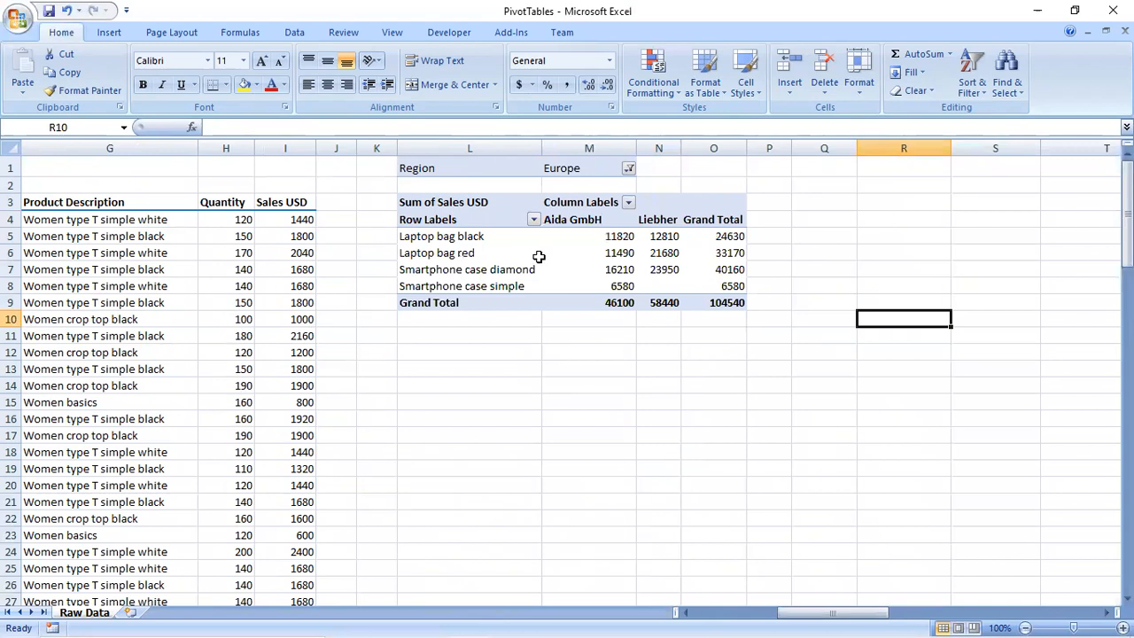
- Examine the Aida GmbH and Liebher columns and the laptop bag rows in the PivotTable filtered to Europe
click(595, 221)
click(660, 220)
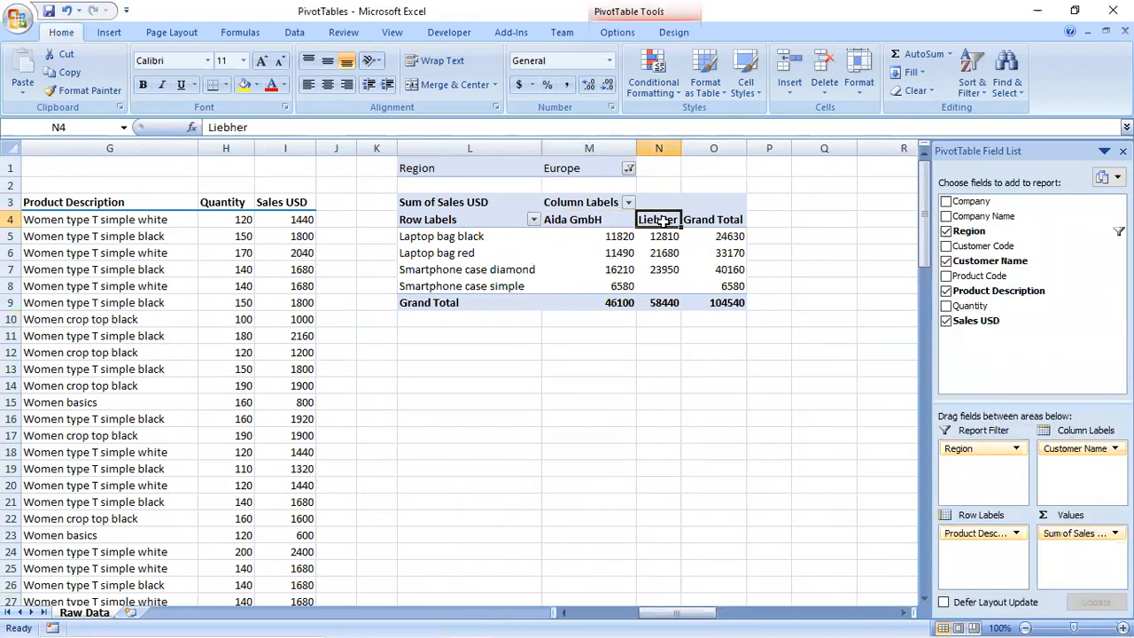
click(578, 220)
click(665, 221)
click(488, 241)
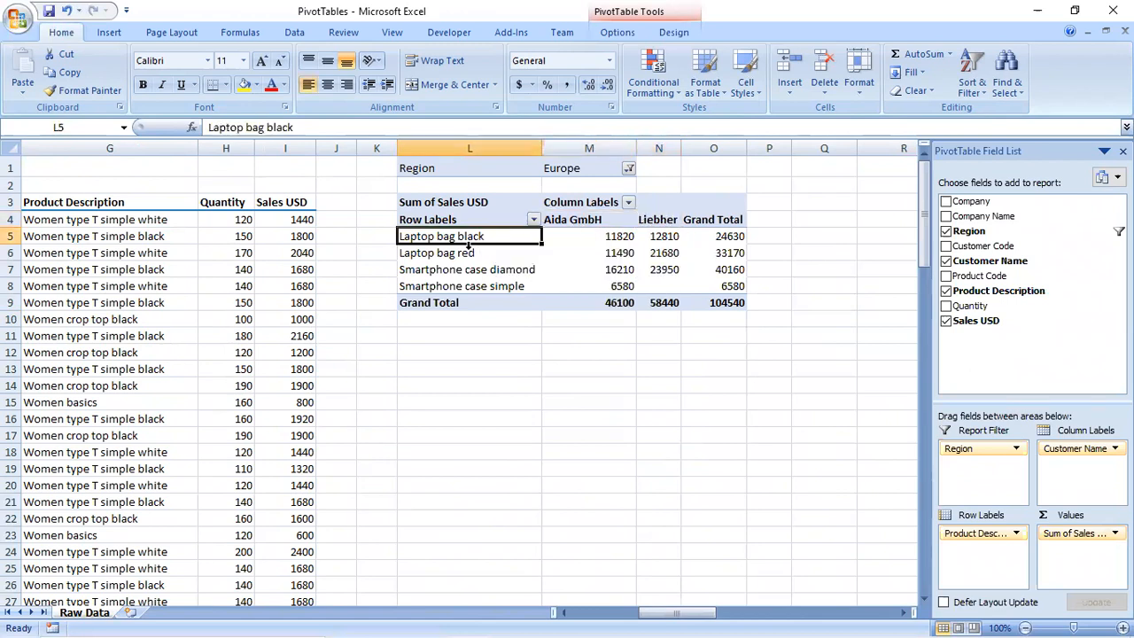
click(471, 255)
click(471, 254)
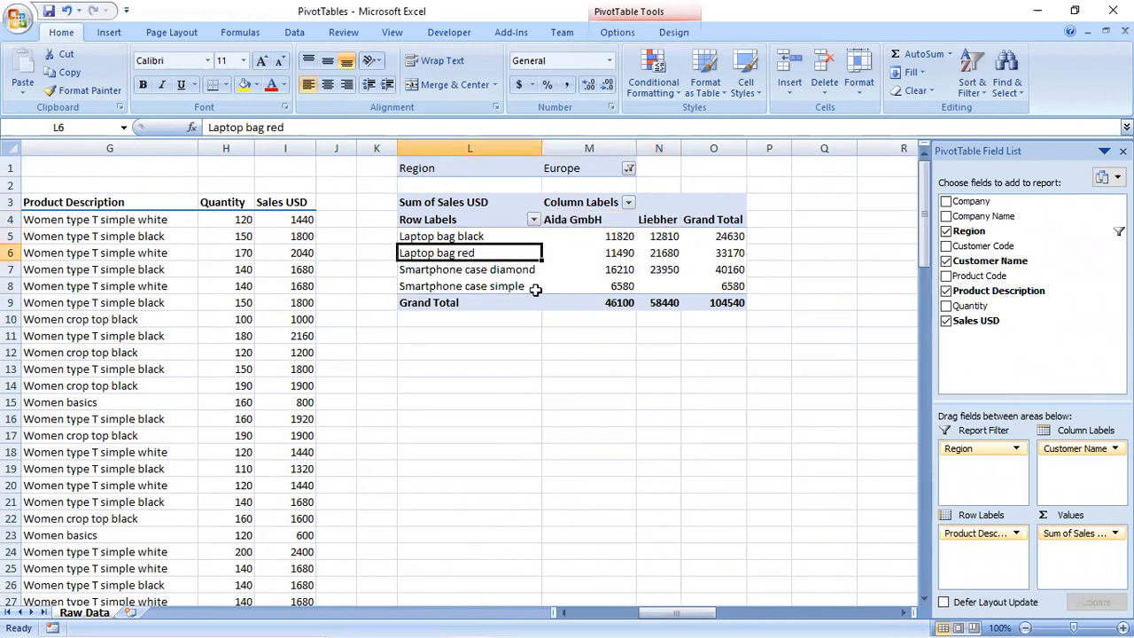
- Switch the Region report filter to America and back to Europe to compare the two regions
click(629, 168)
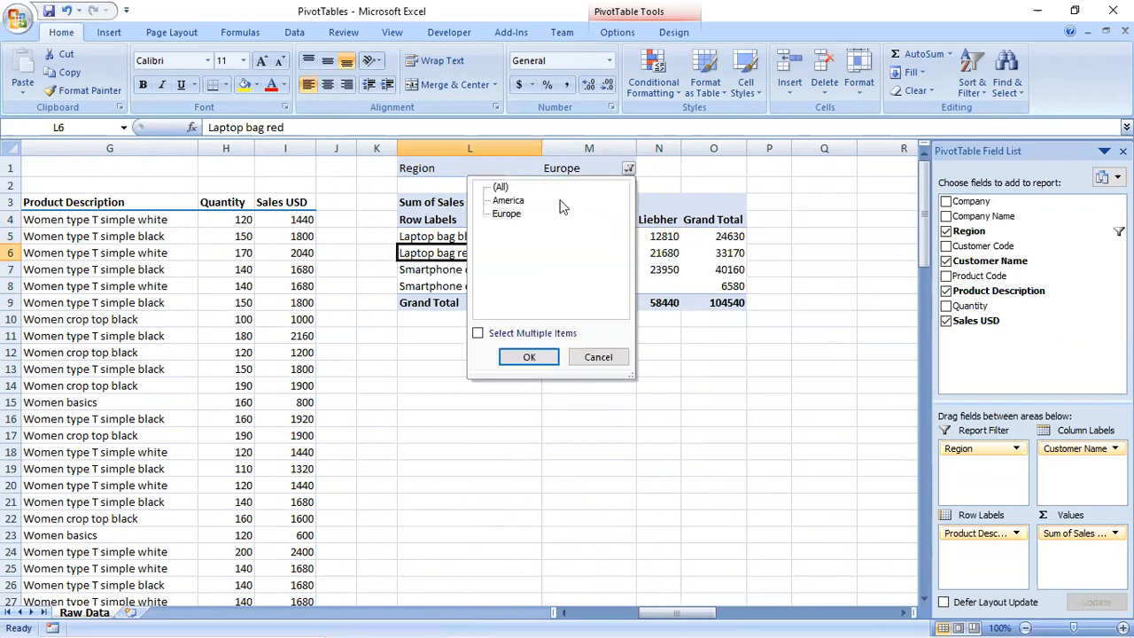
click(509, 200)
click(529, 357)
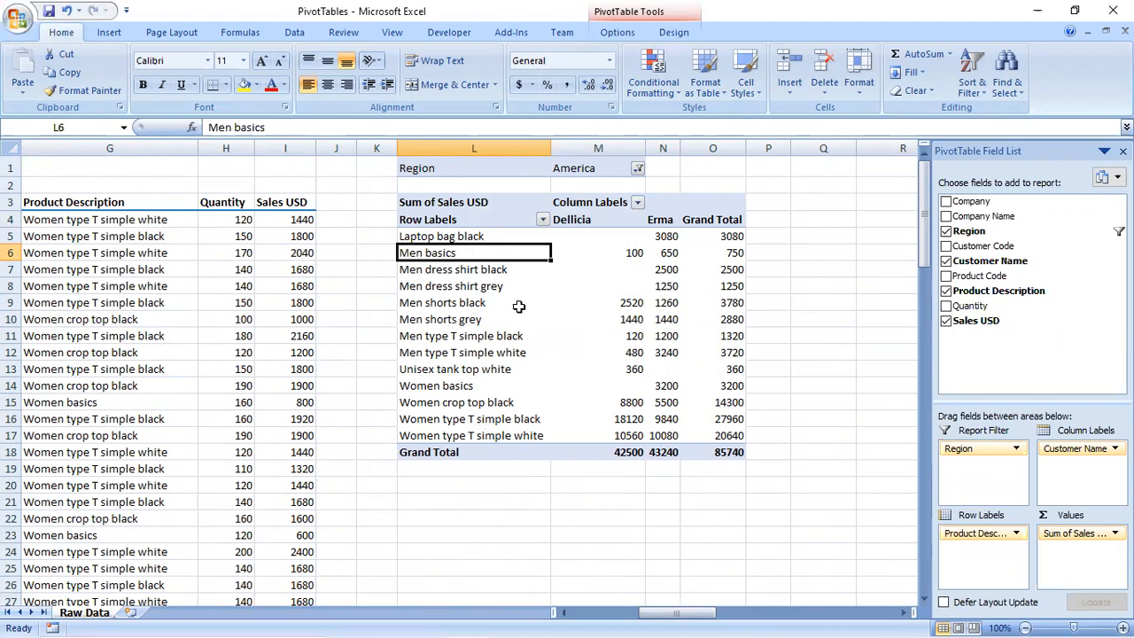
click(638, 168)
click(521, 214)
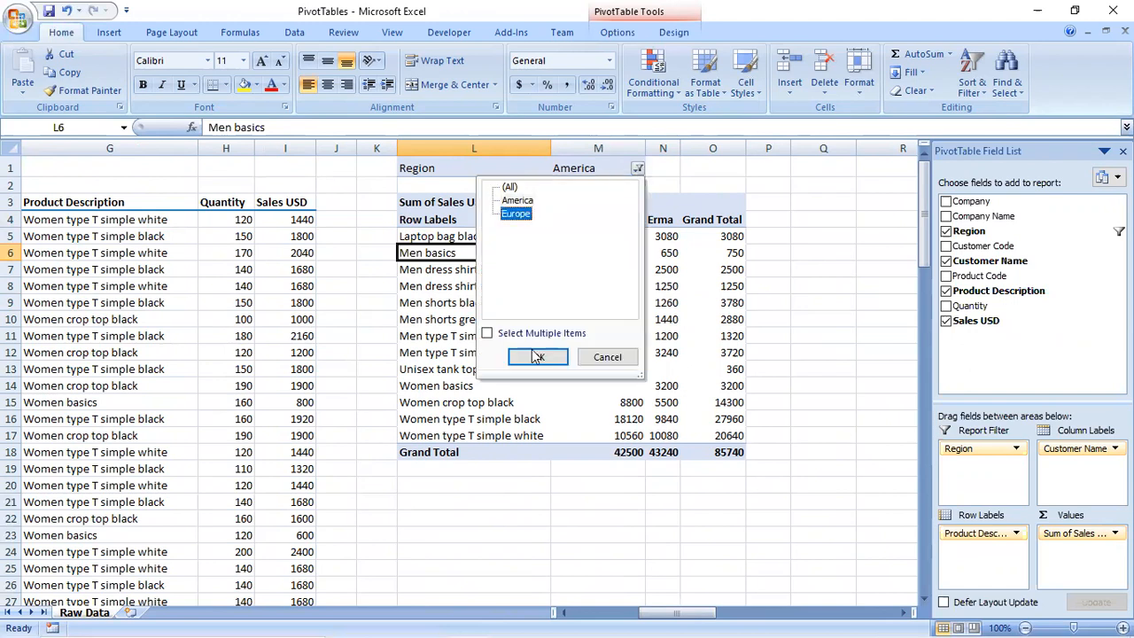
click(537, 359)
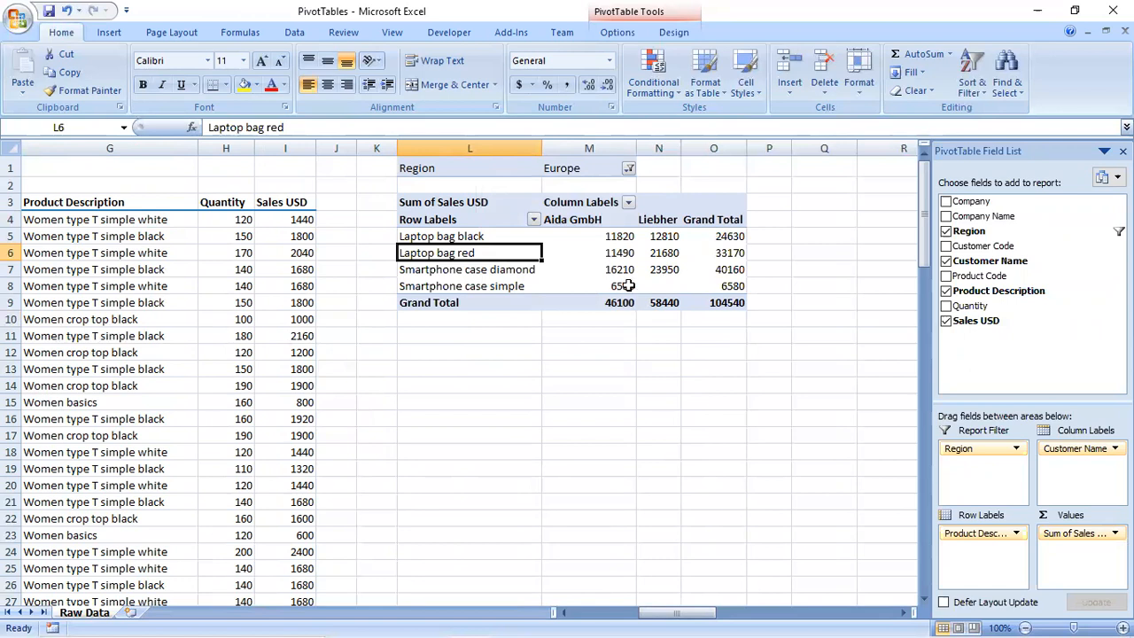
mouse_move(627, 285)
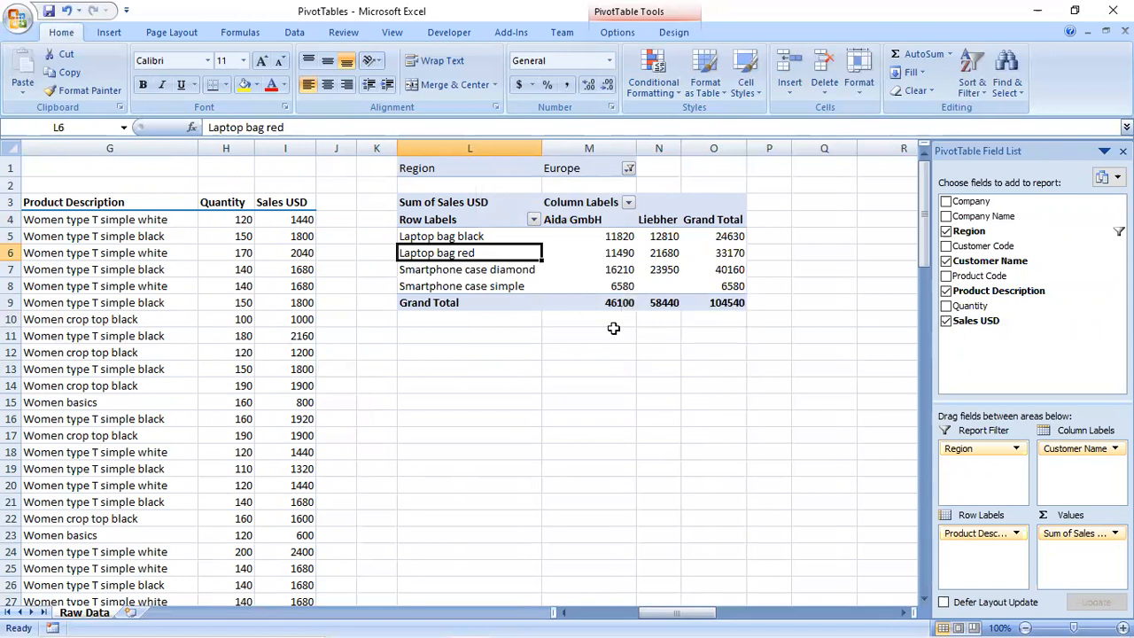